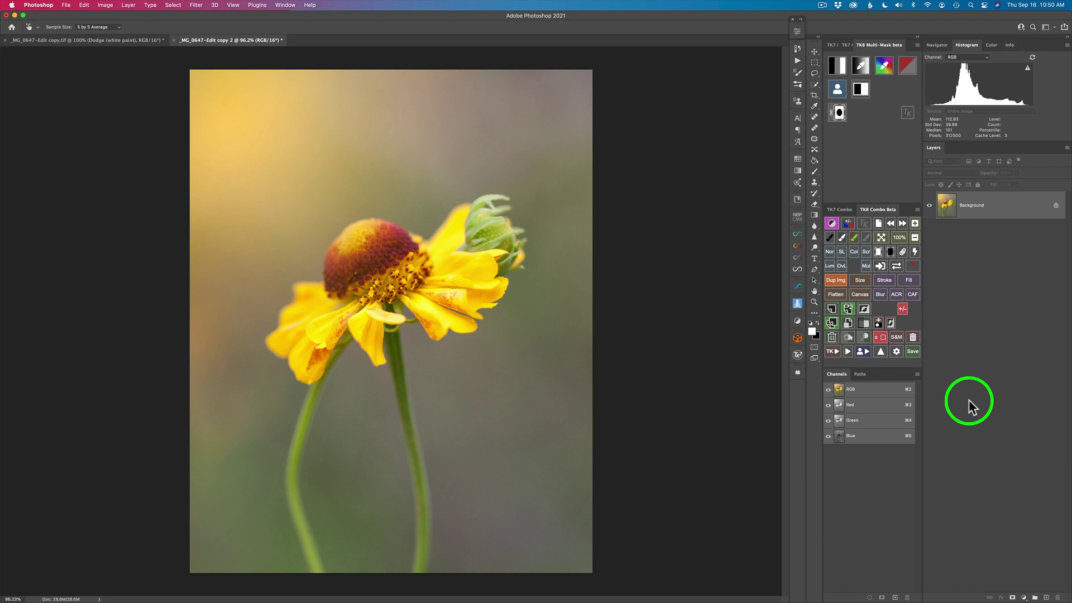
Place Infinite Texture 1 from the Textures library as a new layer above the flower photo.
key("v")
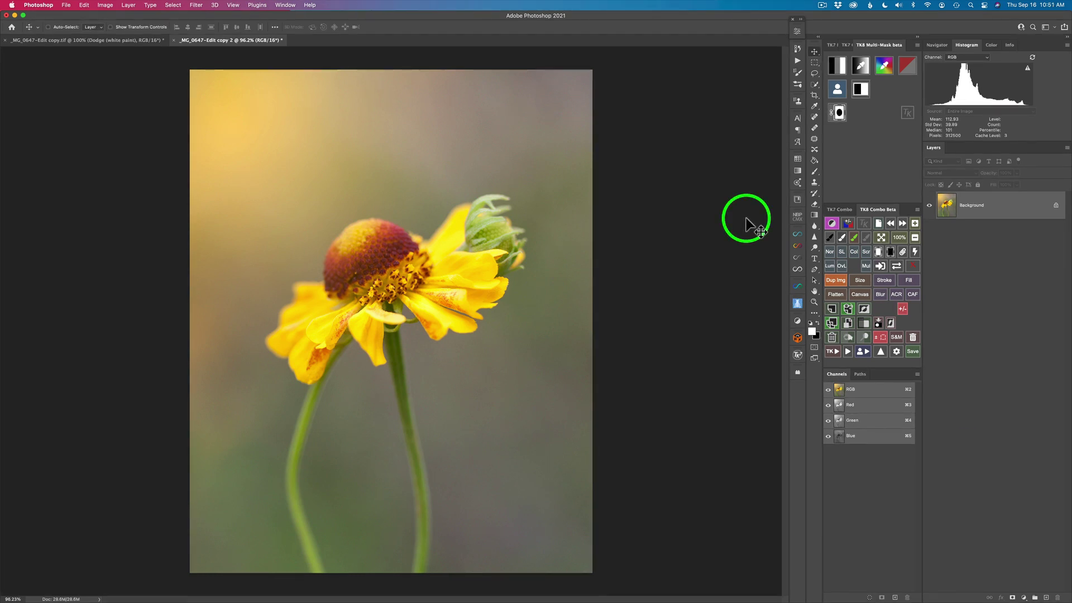
left_click(797, 199)
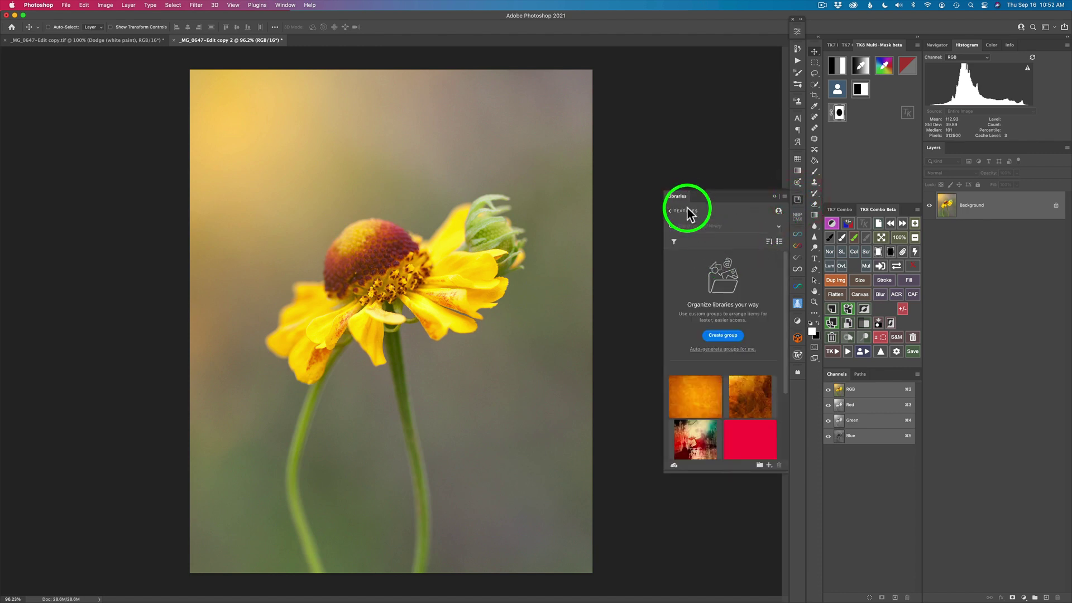
scroll(698, 390, "down", 3)
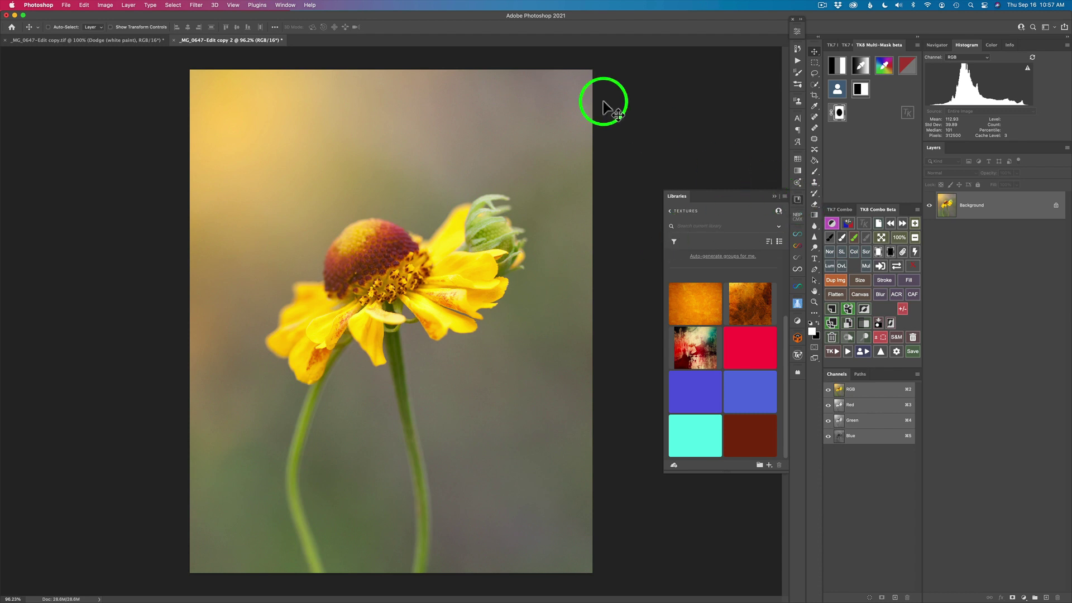
left_click(290, 7)
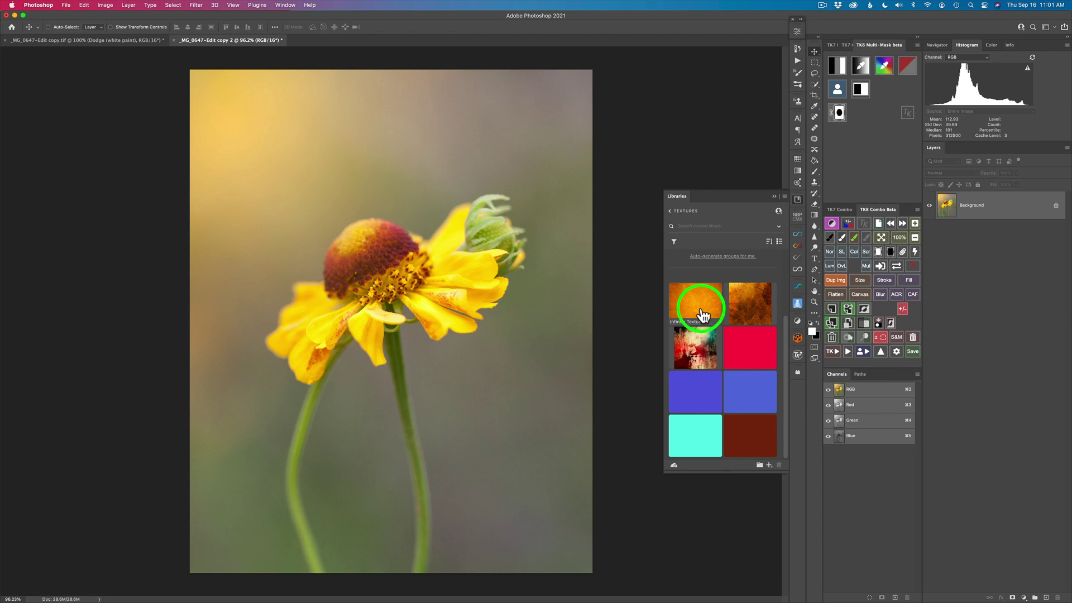
mouse_move(702, 310)
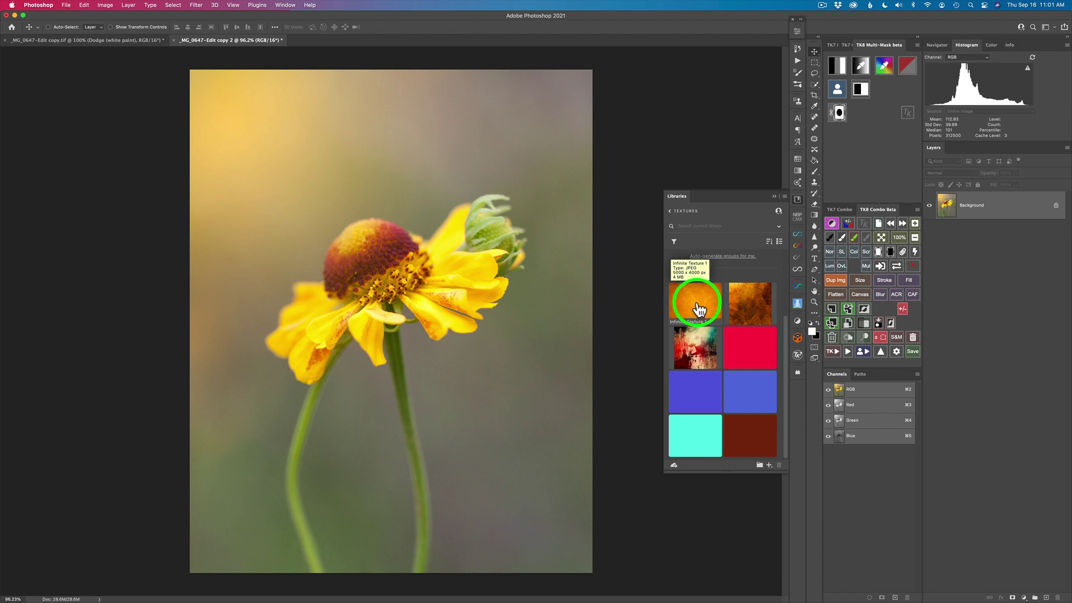
left_click_drag(741, 276, 974, 190)
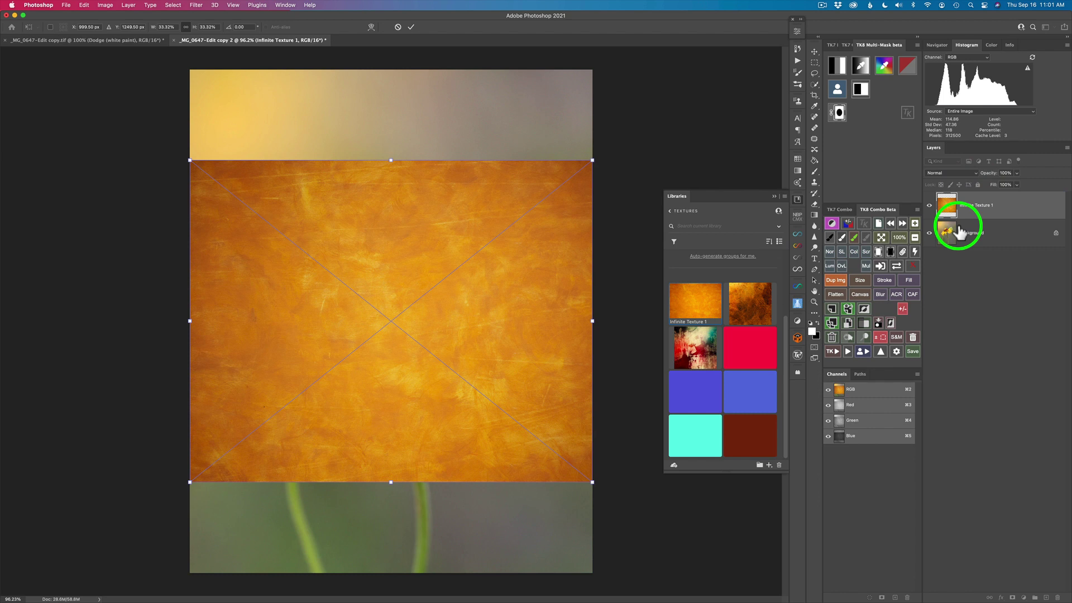
Rotate the placed texture 90° counterclockwise and scale it proportionally to fill the whole canvas.
right_click(481, 307)
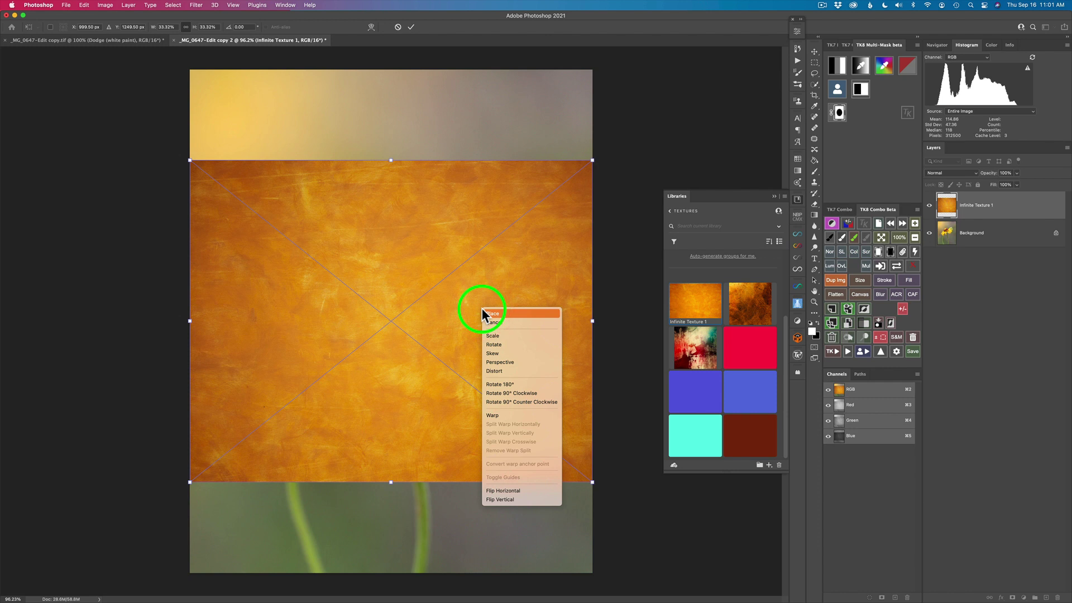
left_click(522, 402)
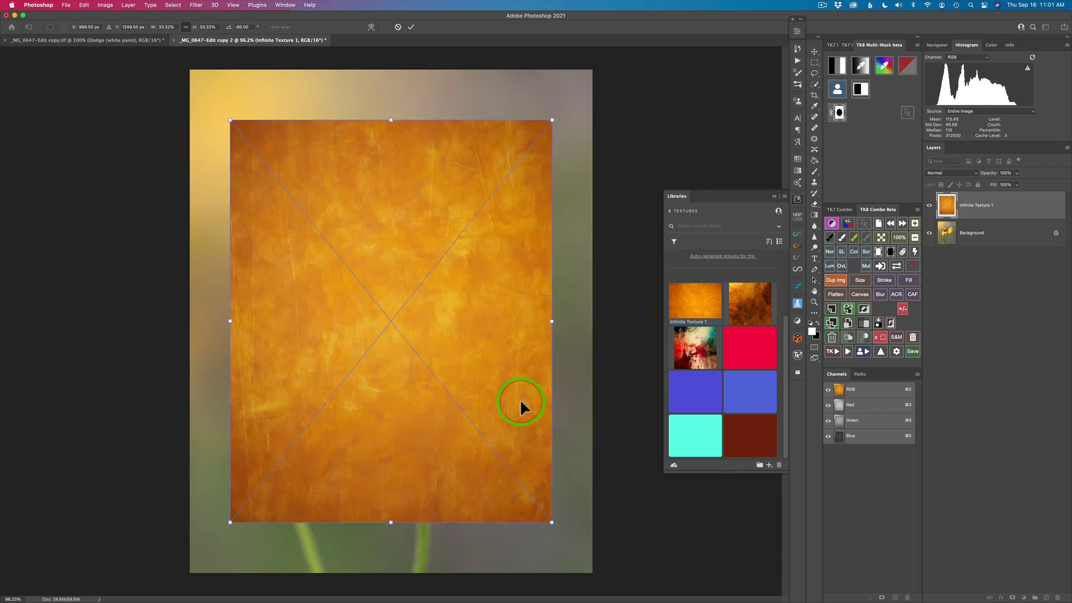
left_click_drag(297, 174, 256, 122)
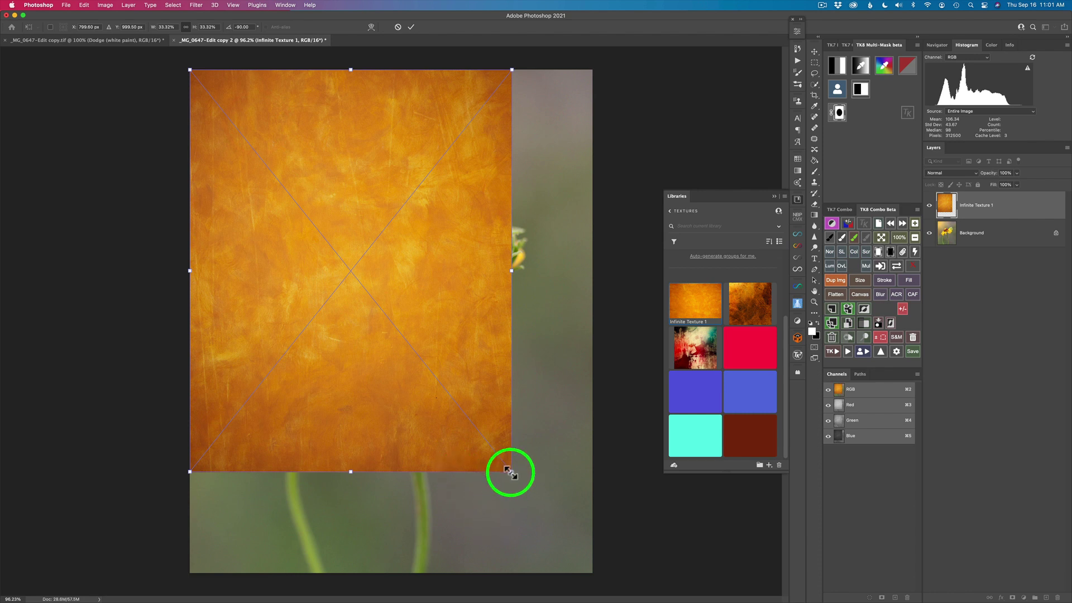
left_click_drag(509, 471, 589, 571)
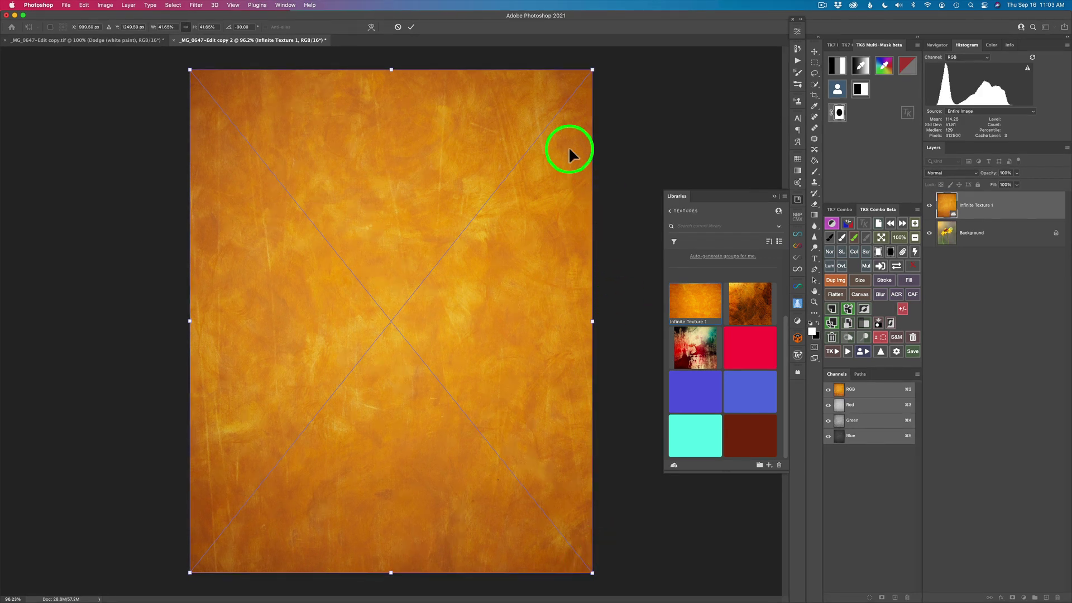
left_click(411, 27)
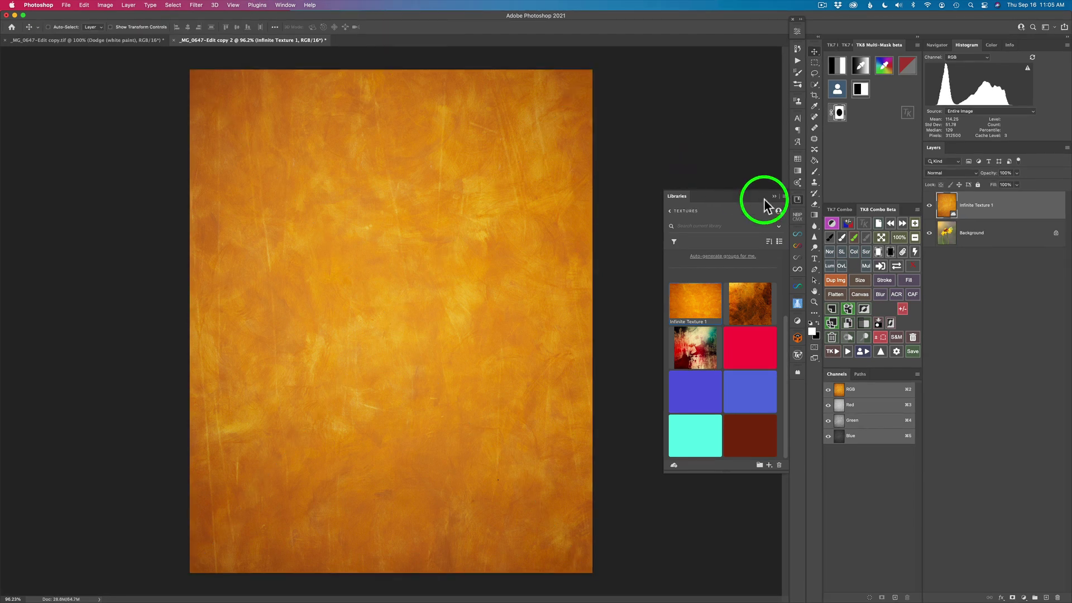
left_click(798, 203)
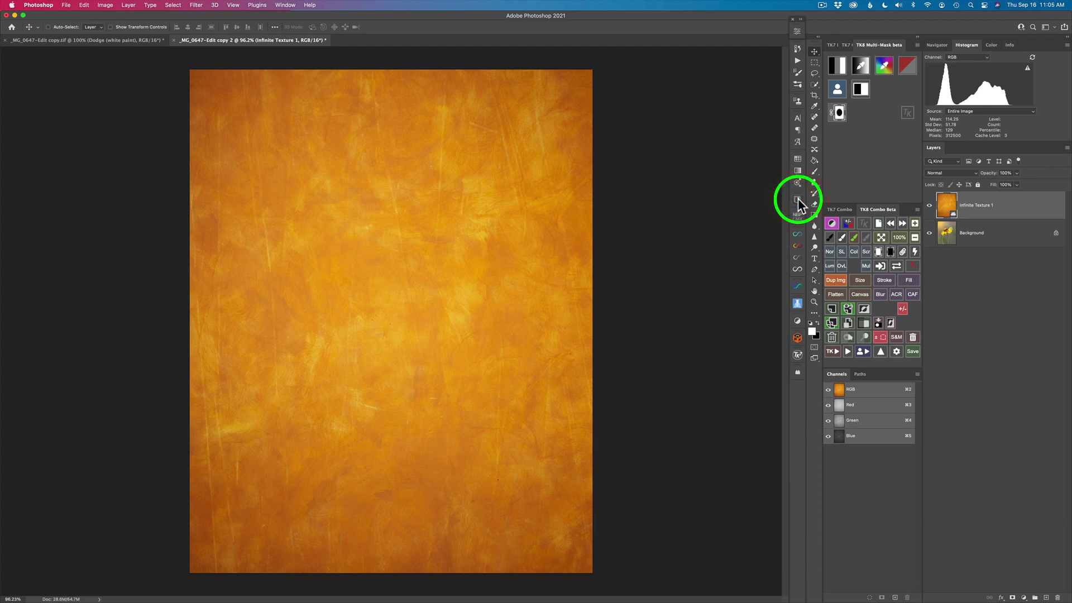
Rasterize the Infinite Texture 1 smart object layer.
left_click(974, 207)
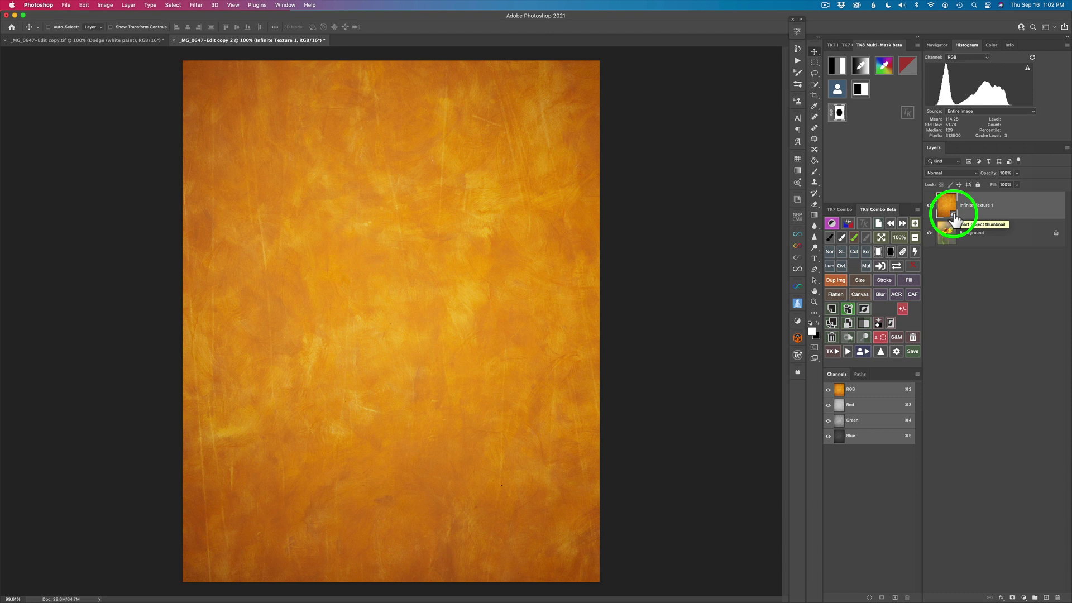
right_click(1028, 214)
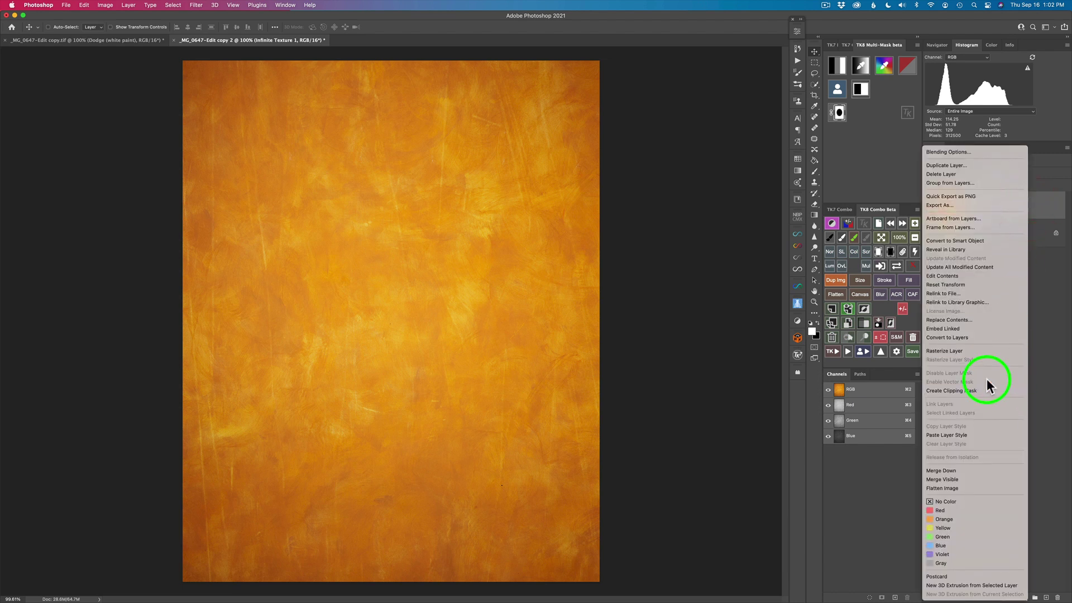
left_click(960, 351)
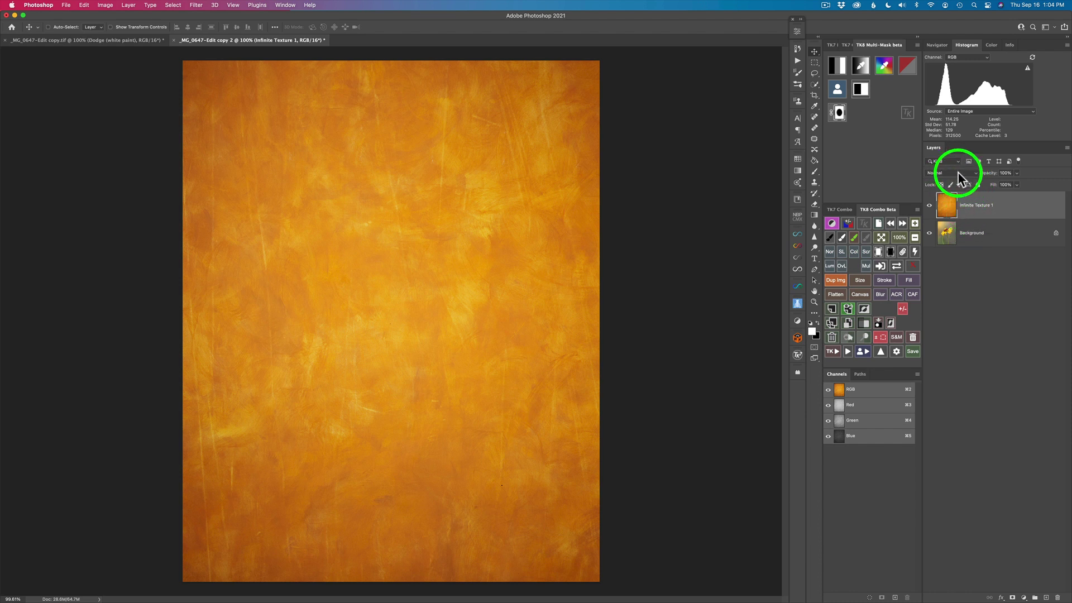
Set the Infinite Texture 1 layer's blend mode to Multiply, keeping its opacity at 100%.
left_click(977, 173)
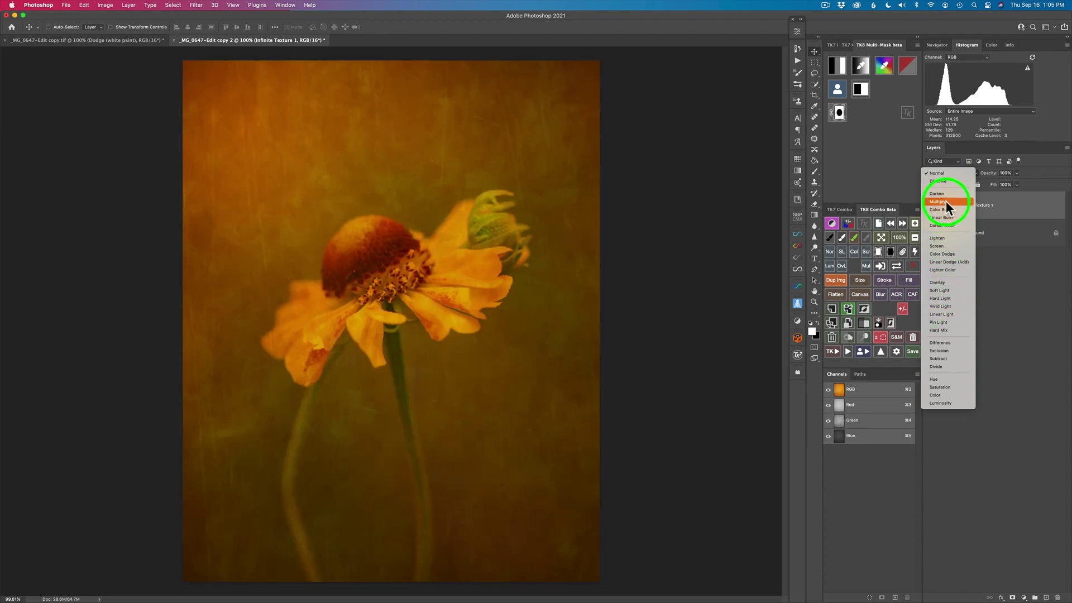
left_click(945, 202)
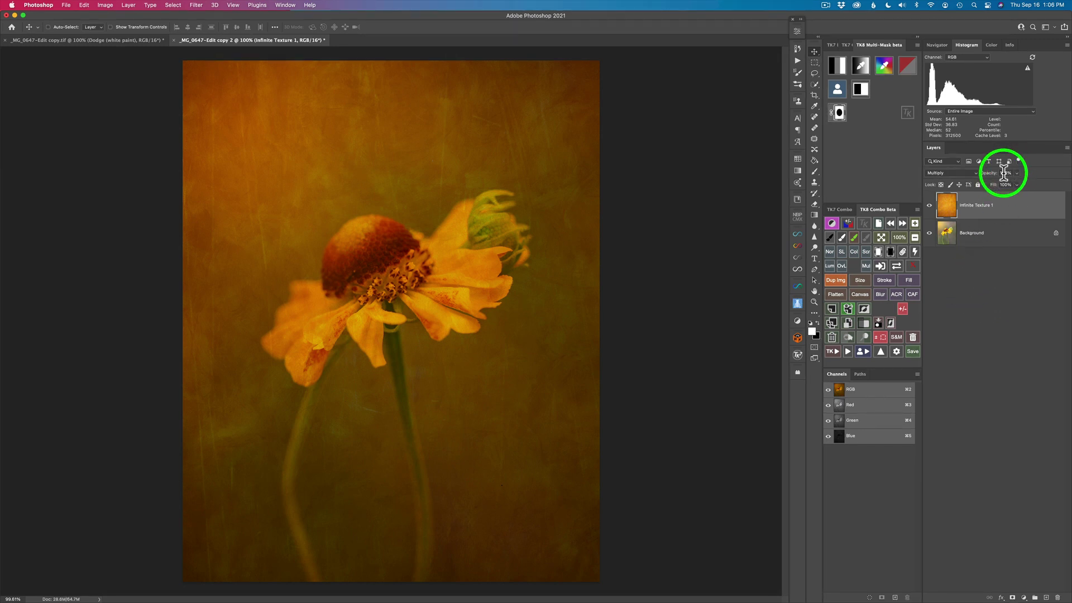
left_click_drag(991, 176, 1067, 184)
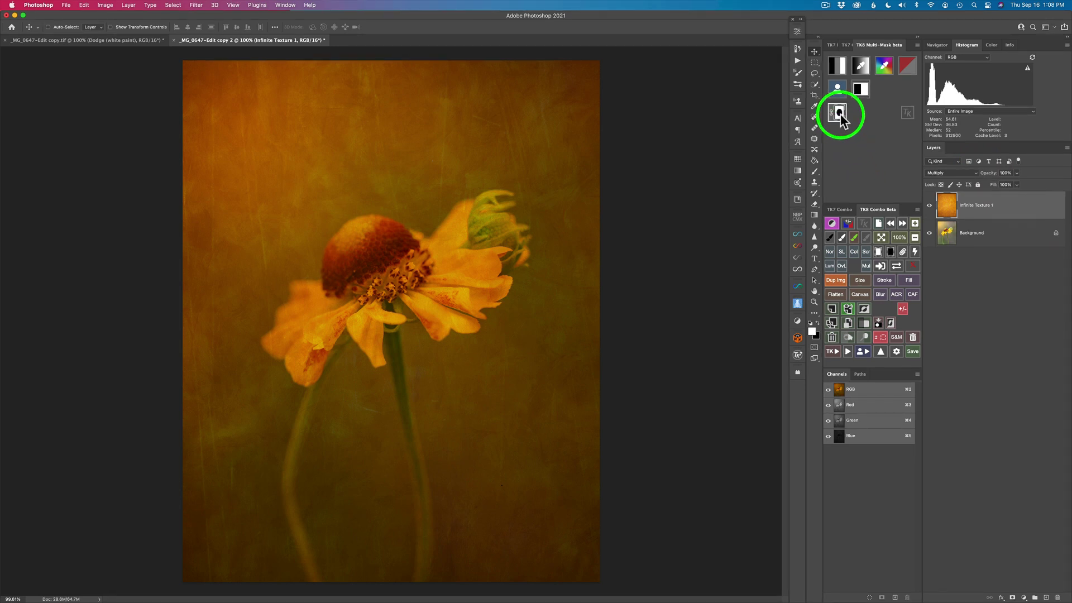
Add a white layer mask to the Infinite Texture 1 layer and open it for adjustment in TK8 Multi-Mask.
left_click(878, 252)
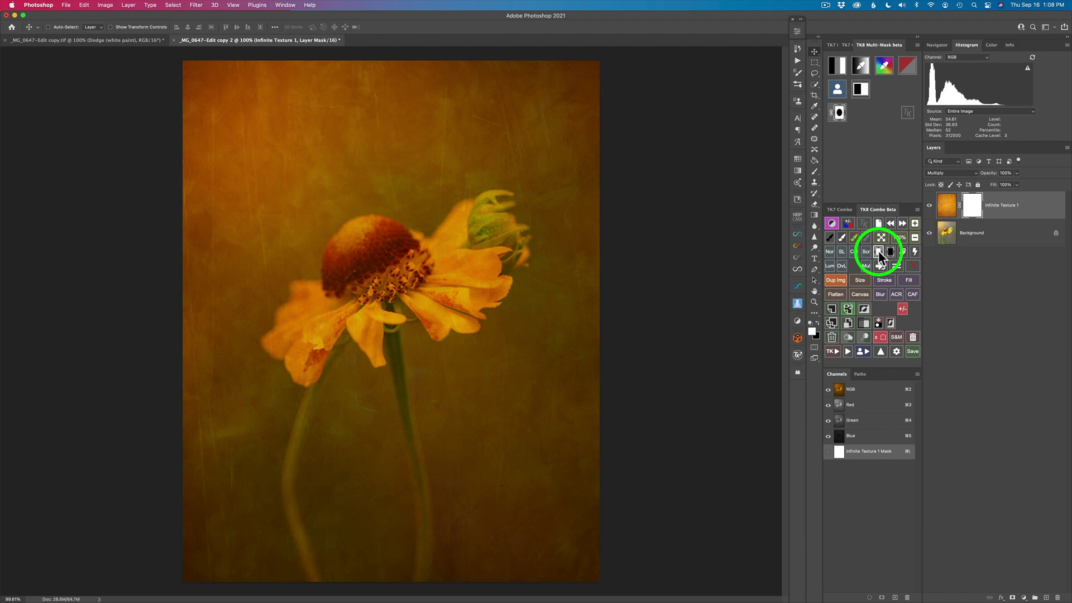
left_click(845, 115)
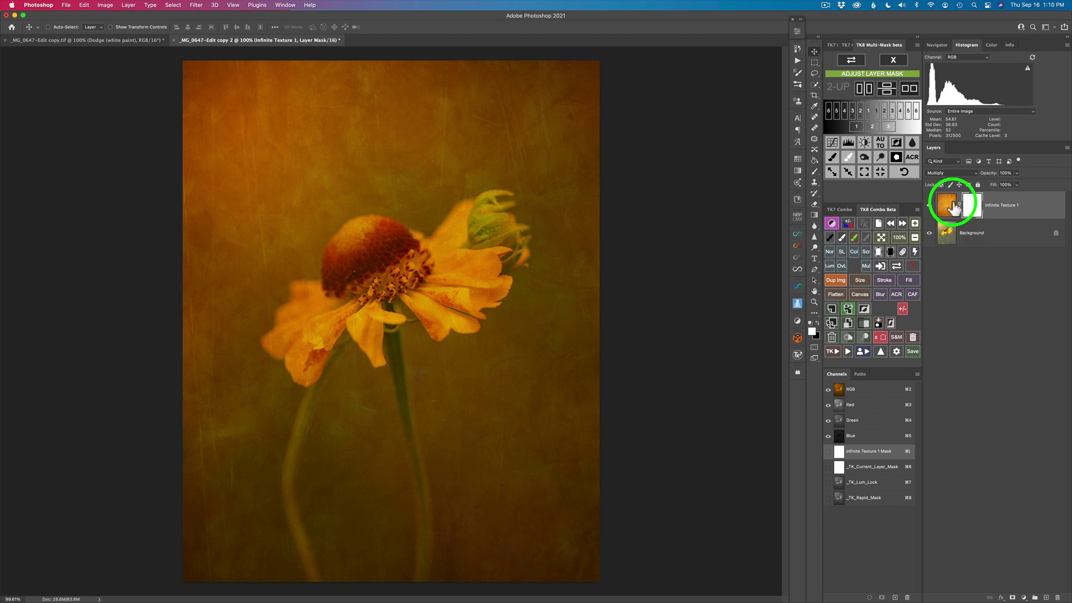
Try the Lights 1, Midtones 1, Midtones 3 and Darks 1 luminosity masks on the texture layer, settling on Darks 2.
left_click(875, 109)
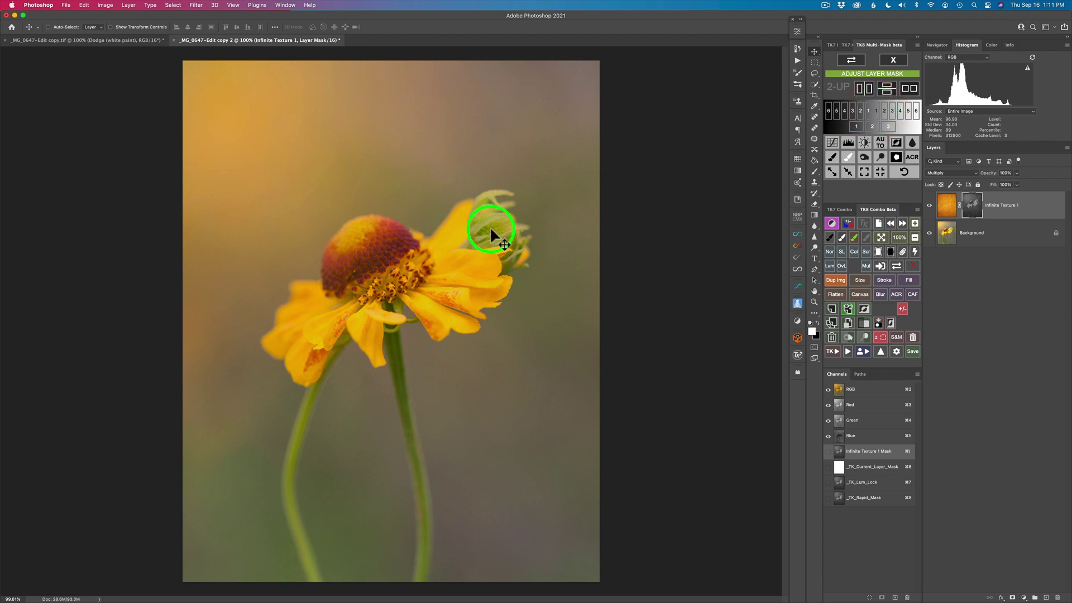
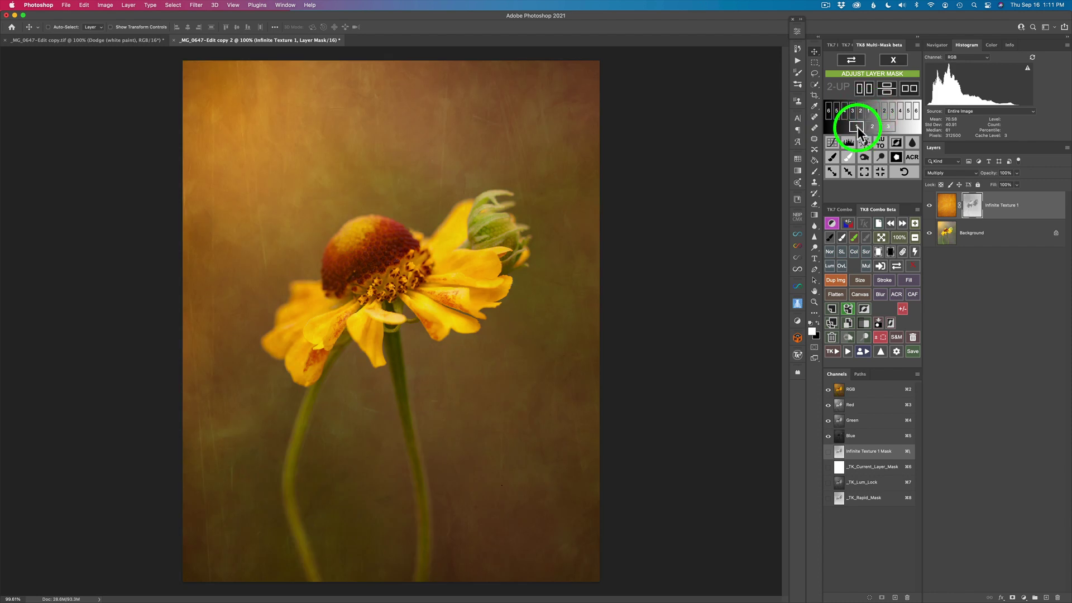
left_click(857, 127)
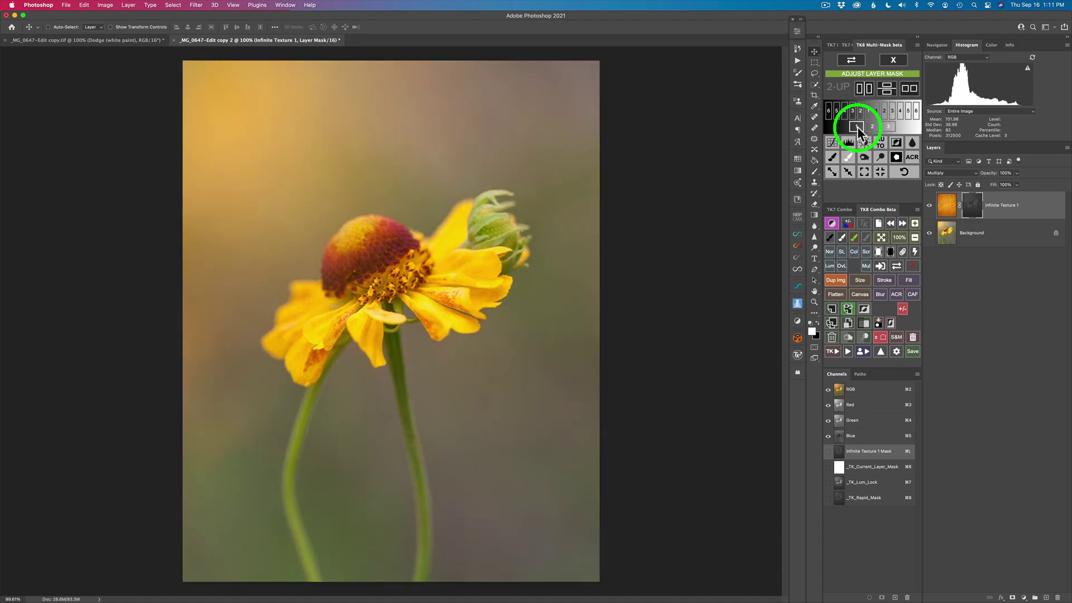
left_click(887, 126)
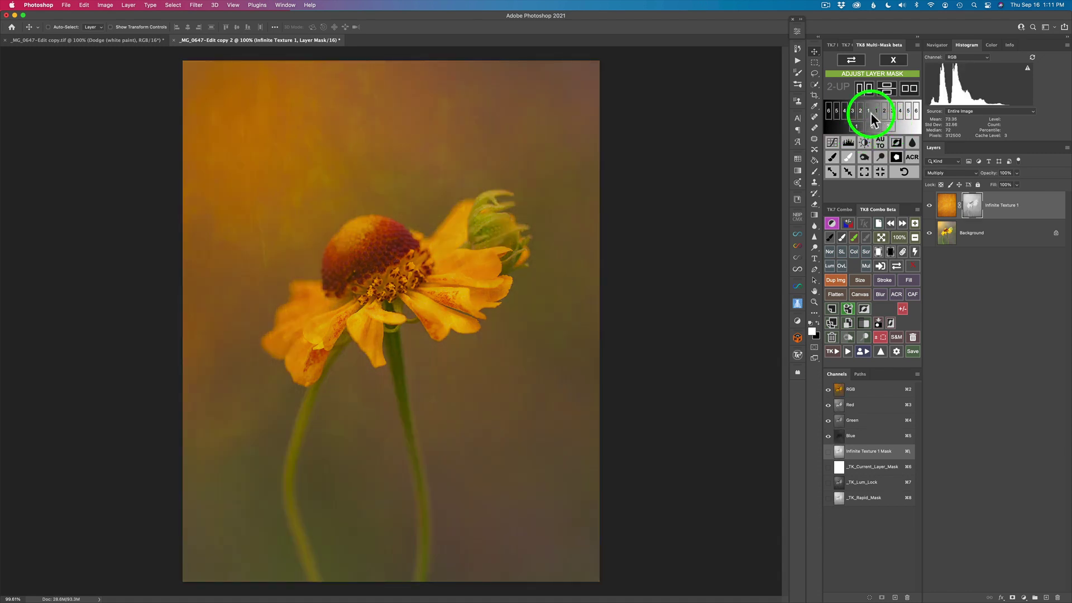
left_click(869, 111)
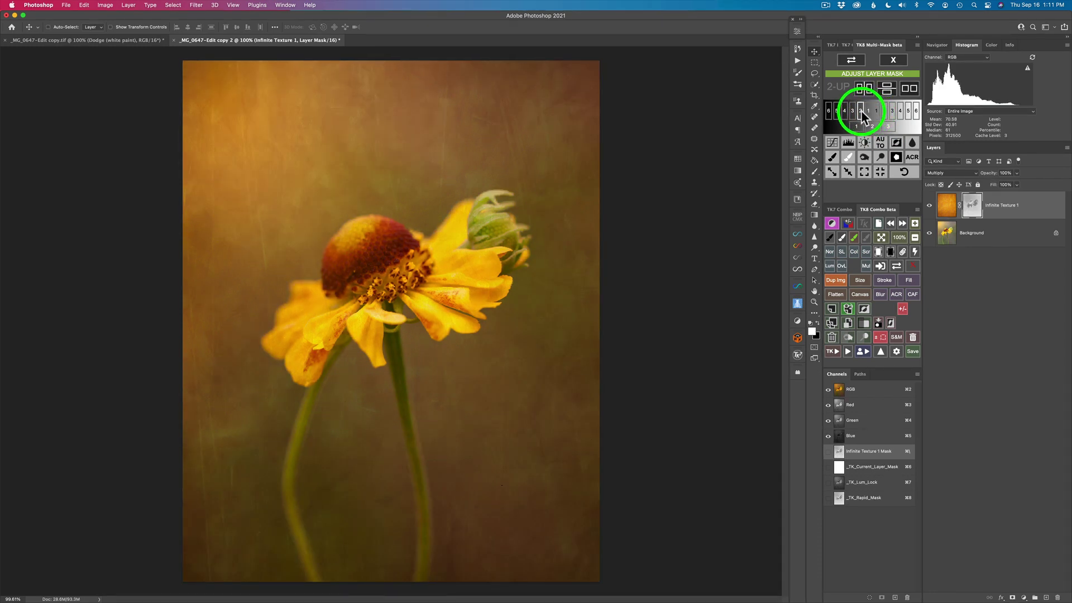
left_click(862, 110)
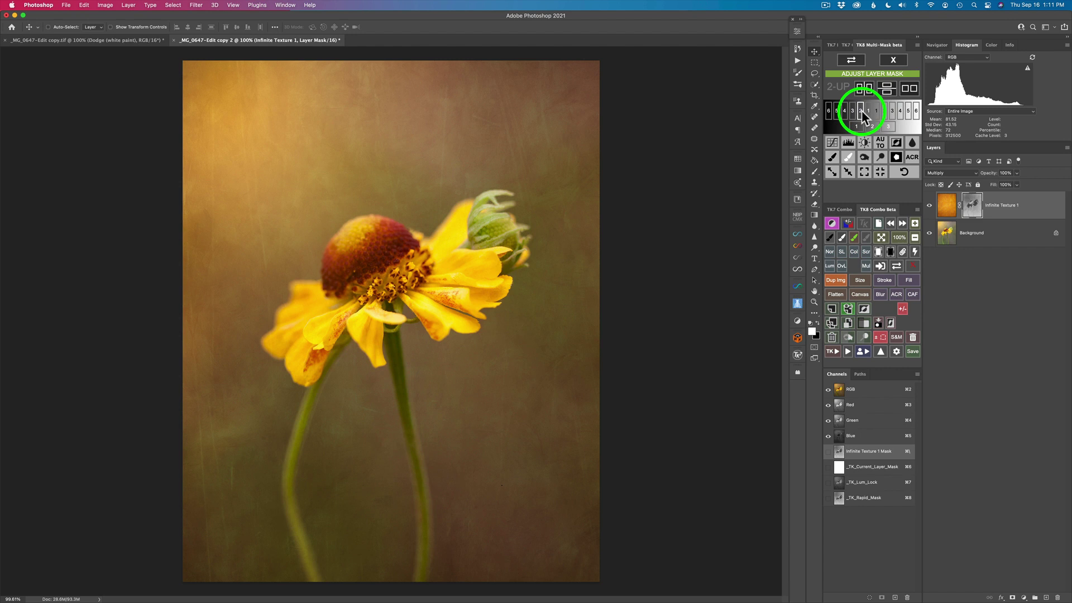
Compare the Darks 1 and Darks 2 masks in grayscale mask view, ending with Darks 2 and the color view.
left_click(851, 61)
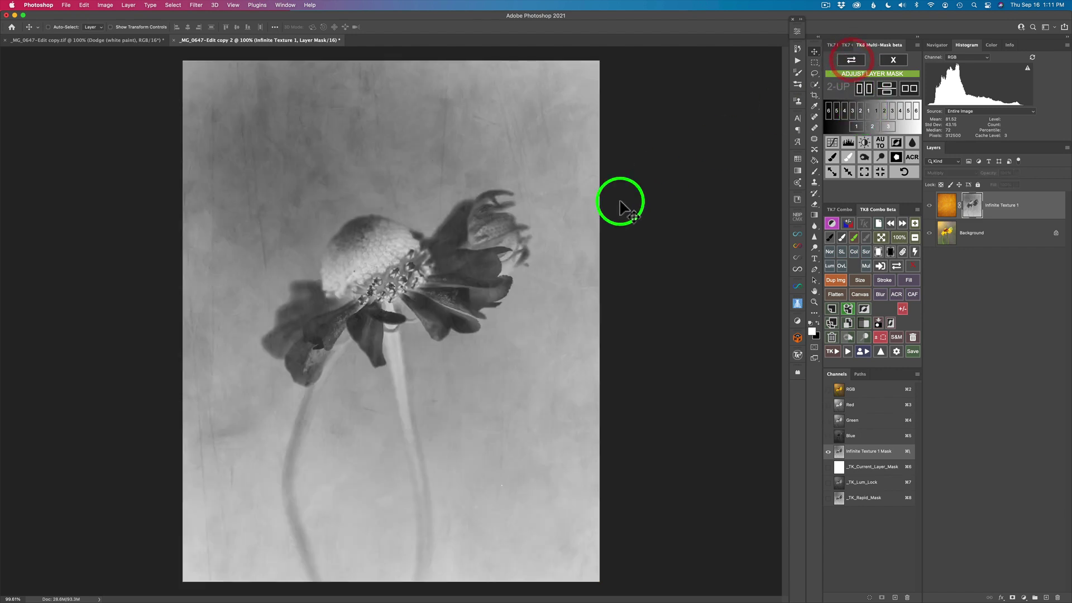
left_click(870, 113)
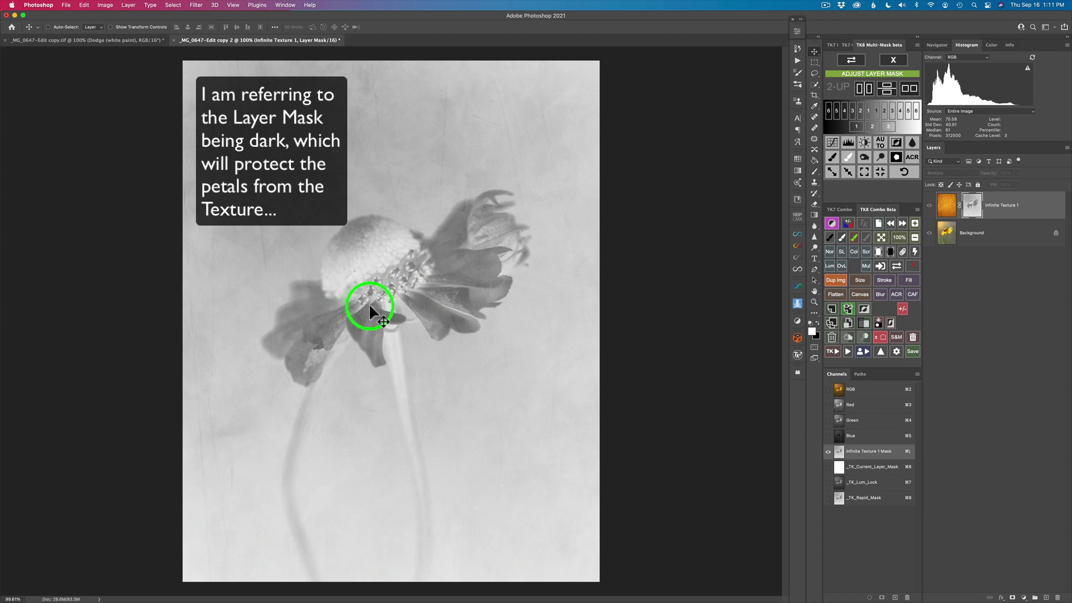
left_click(861, 114)
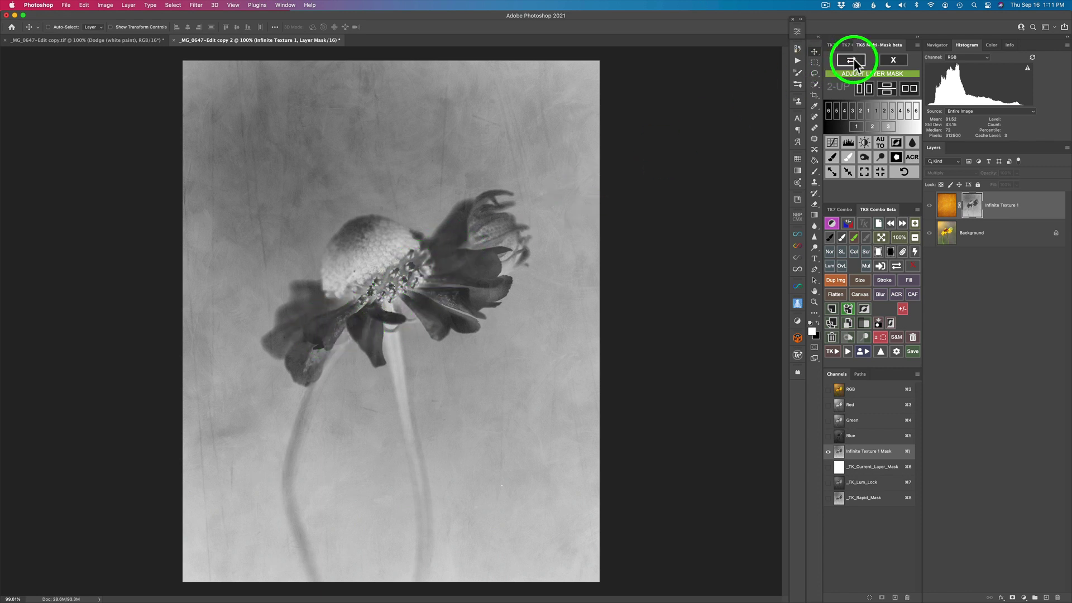
left_click(851, 60)
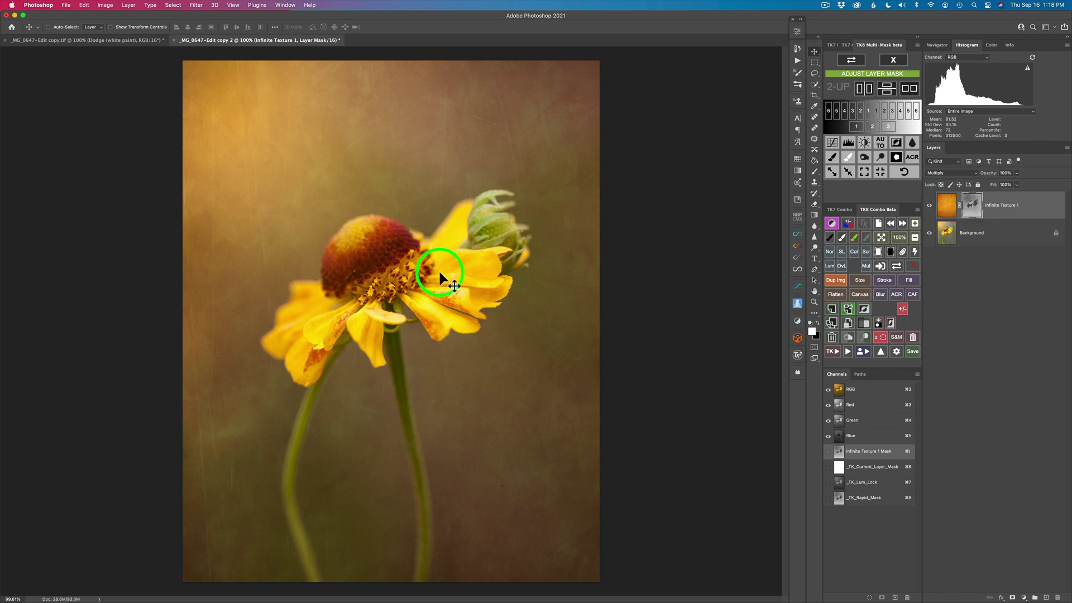
Check the petals for remaining texture and exit the layer mask adjustment, keeping the Darks 2 mask on the texture layer.
scroll(437, 269, "up", 5)
scroll(486, 275, "up", 1)
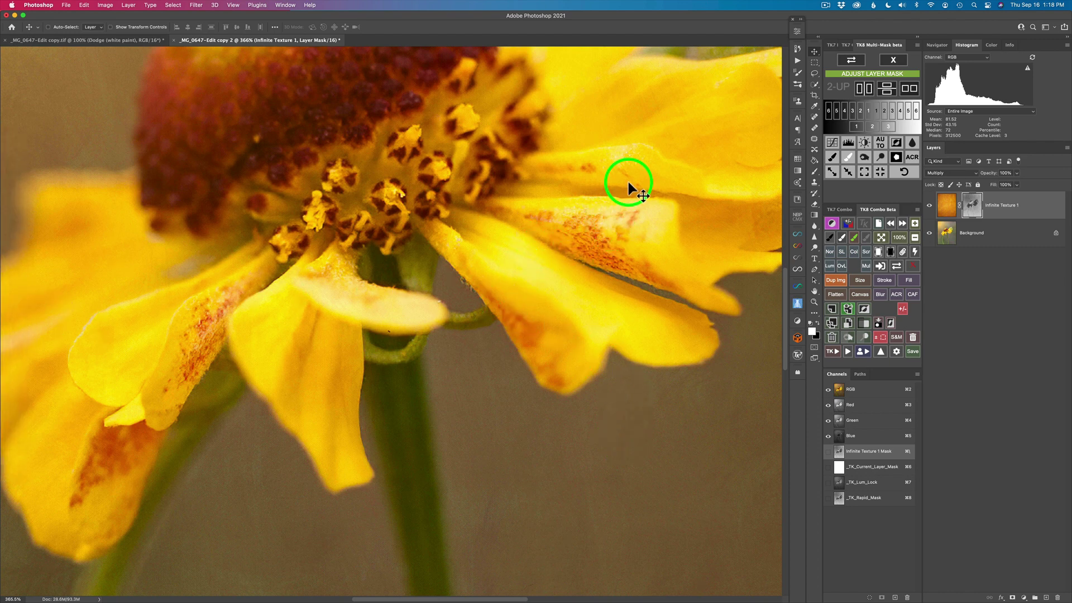
scroll(500, 259, "down", 7)
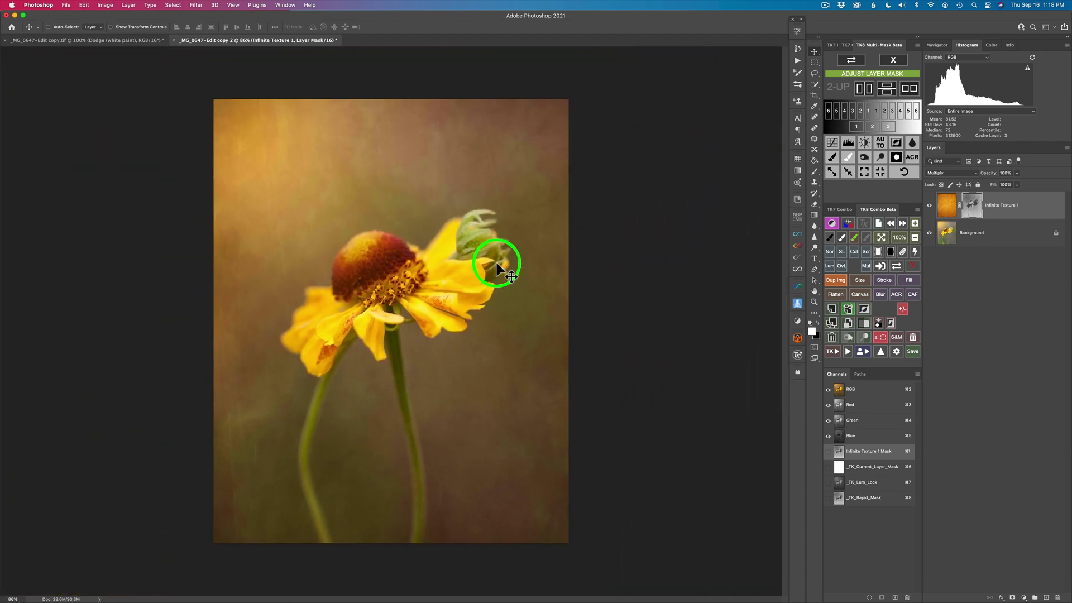
scroll(497, 263, "up", 2)
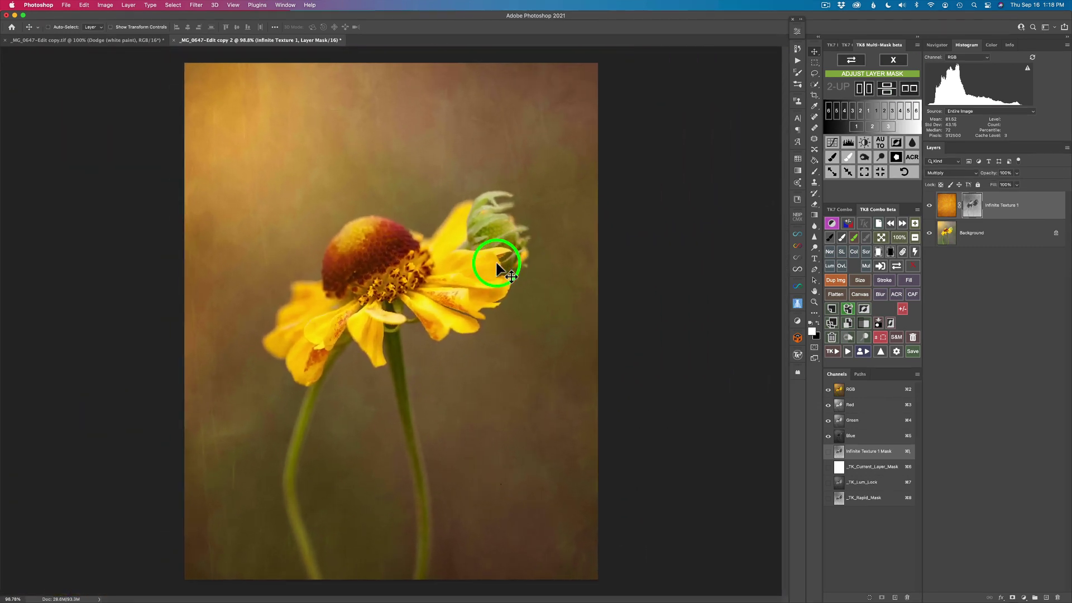
left_click(894, 58)
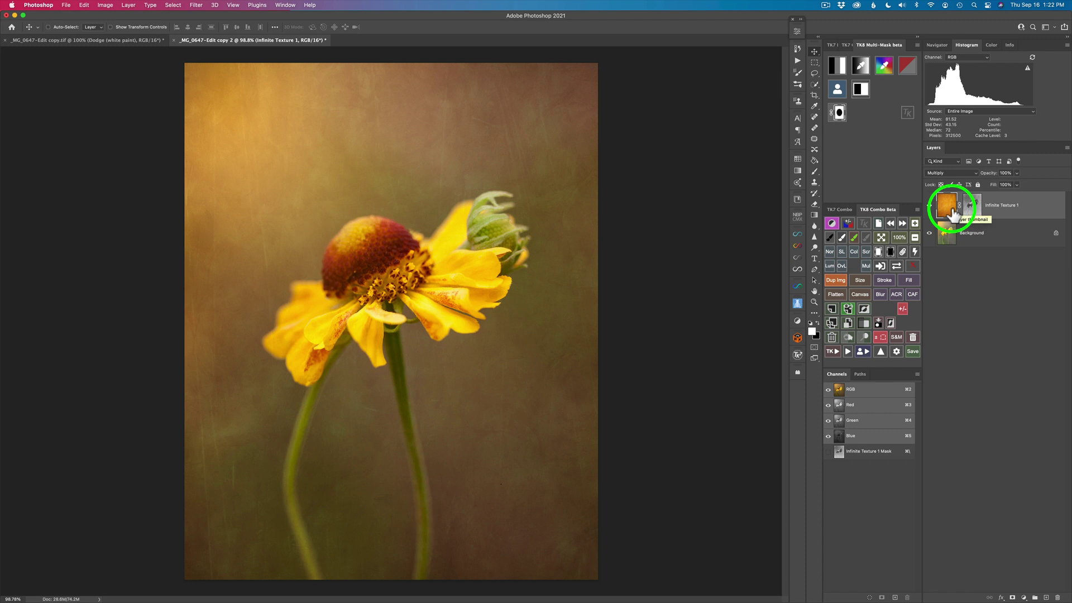
left_click(911, 266)
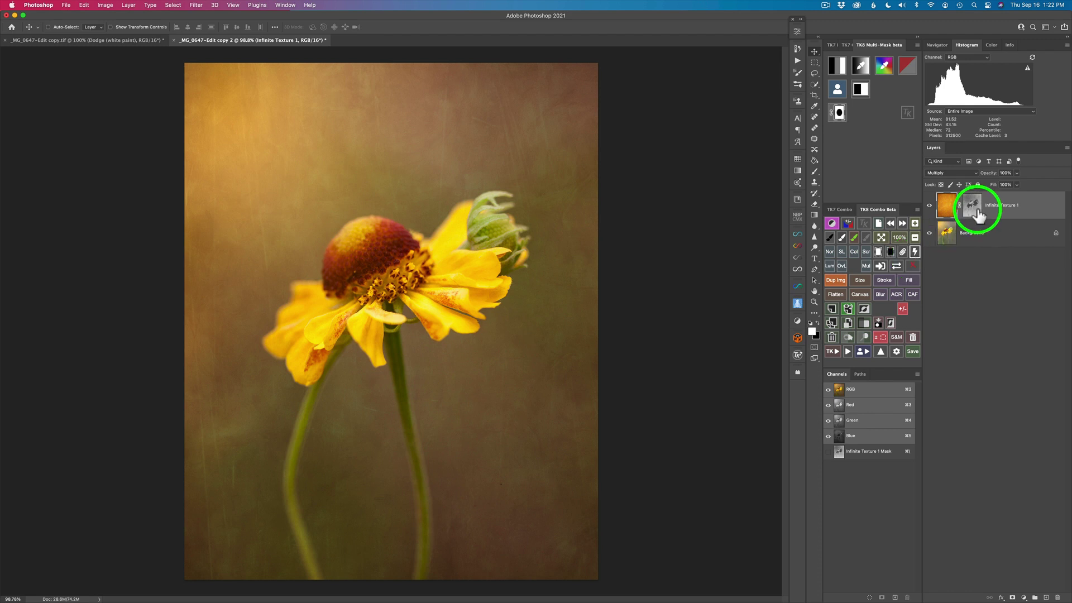
Duplicate the masked Infinite Texture 1 layer twice, set the top copy's opacity to 30%, and compare the image with that copy hidden and shown.
left_click(831, 323)
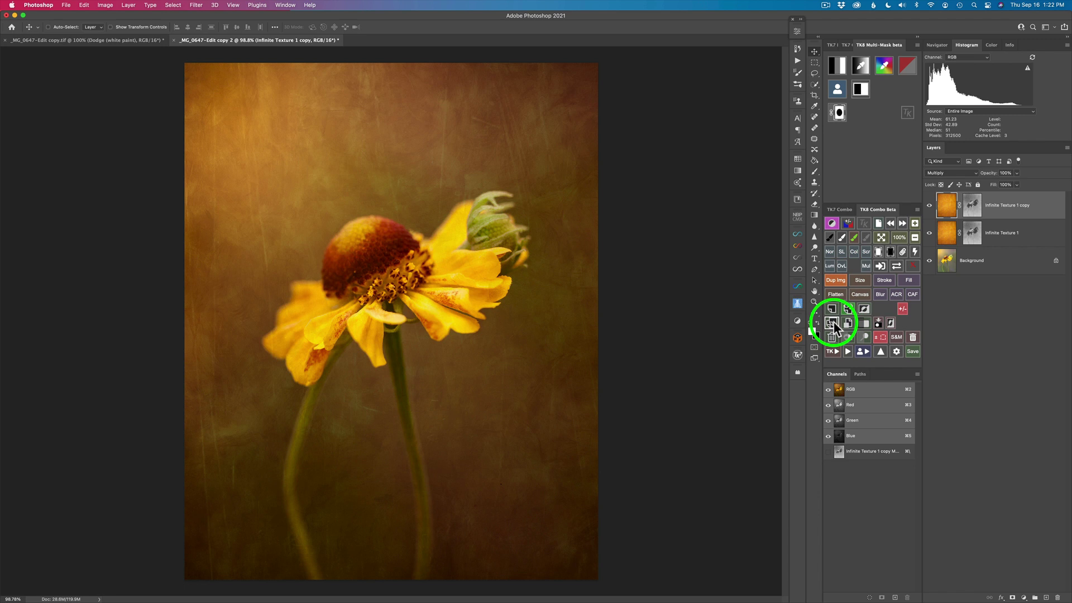
left_click(832, 324)
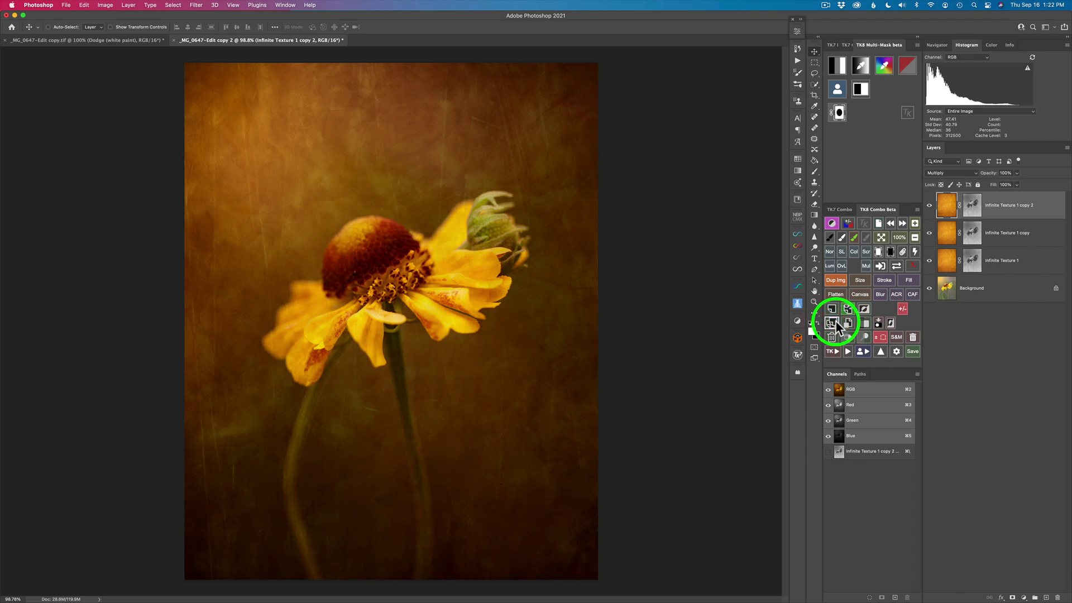
left_click_drag(994, 172, 962, 175)
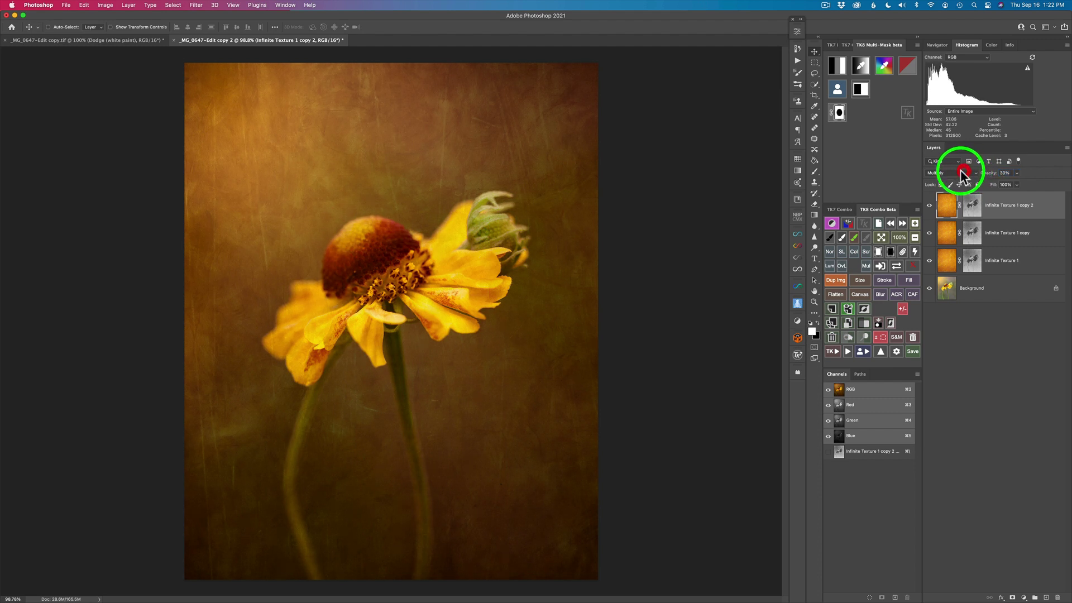
left_click(929, 206)
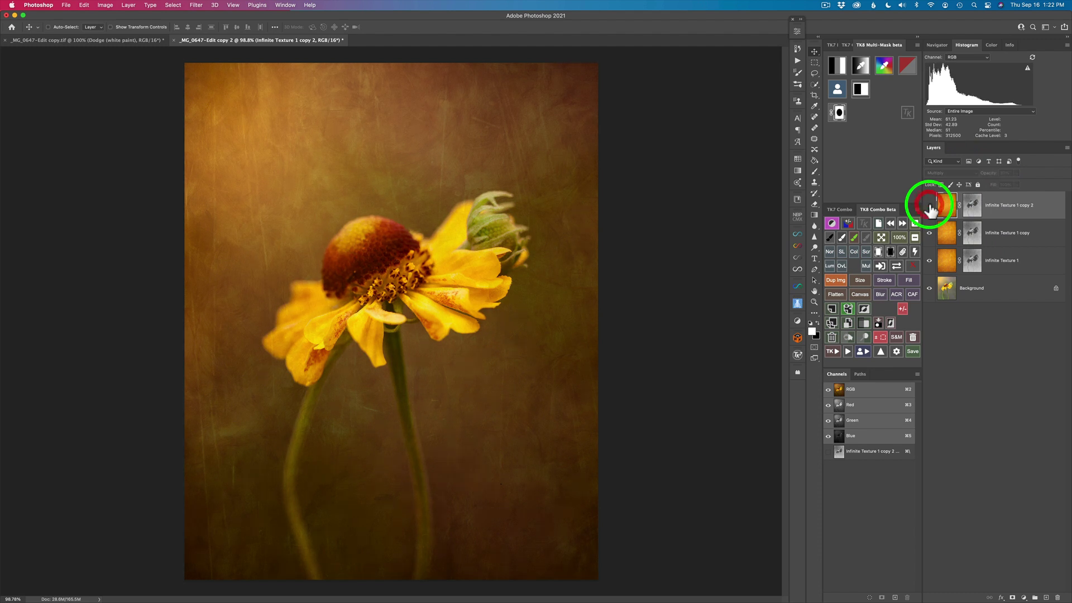
left_click(929, 206)
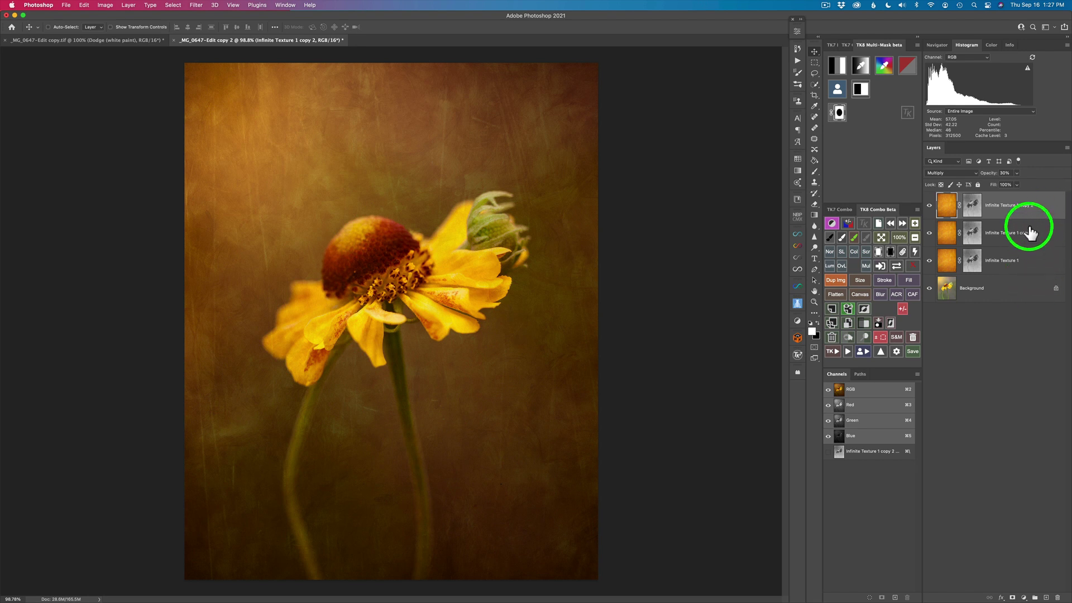
Group all three Infinite Texture layers with a white group mask and name the group Texture.
left_click(1039, 267, "shift")
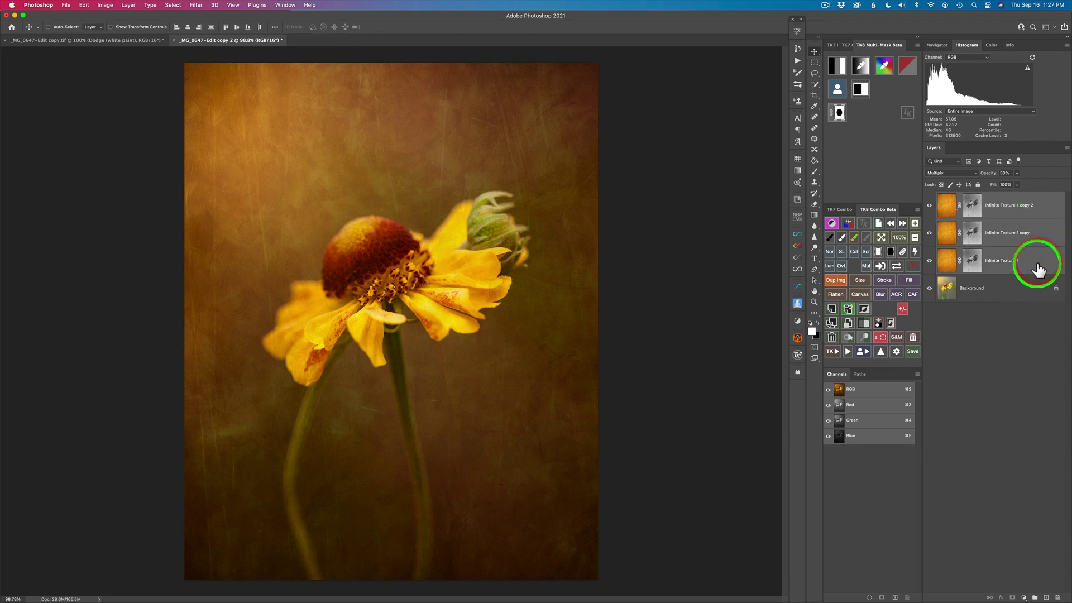
left_click(866, 322)
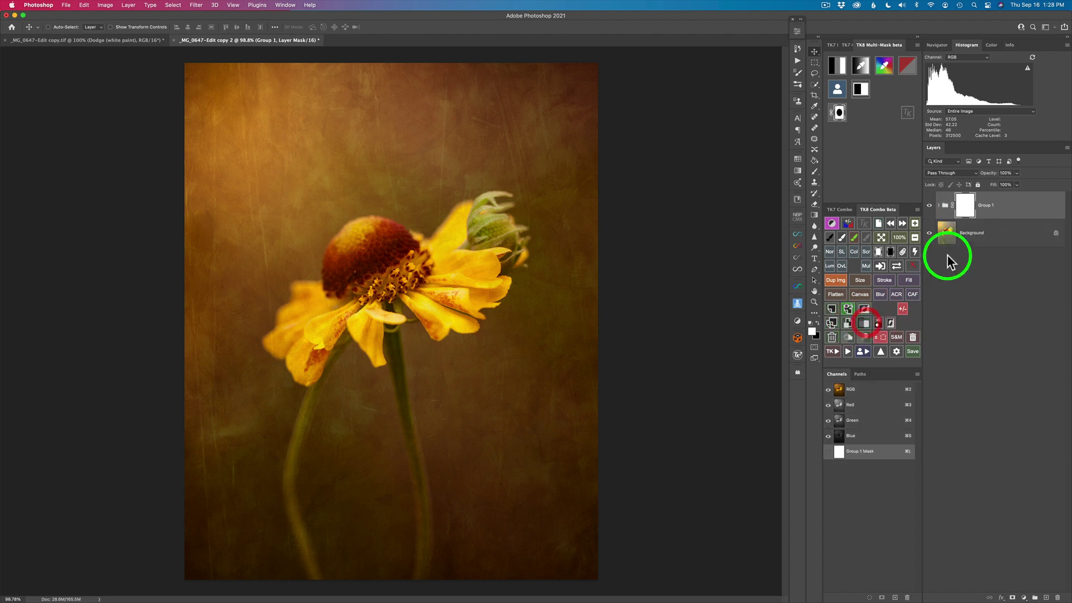
double_click(984, 205)
key("BackSpace")
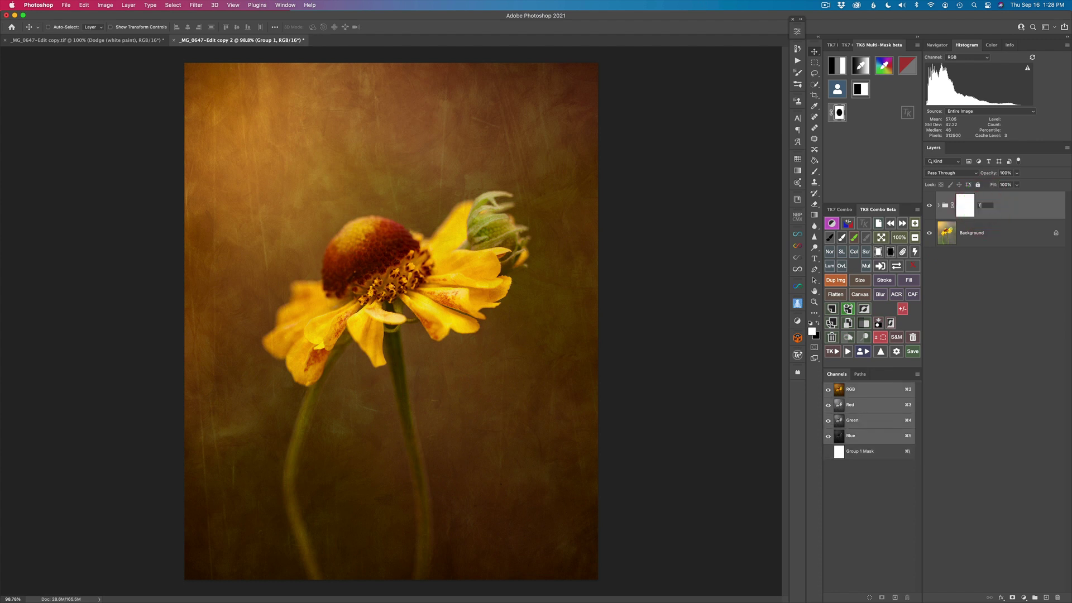
type("Texture")
key("Return")
left_click(939, 205)
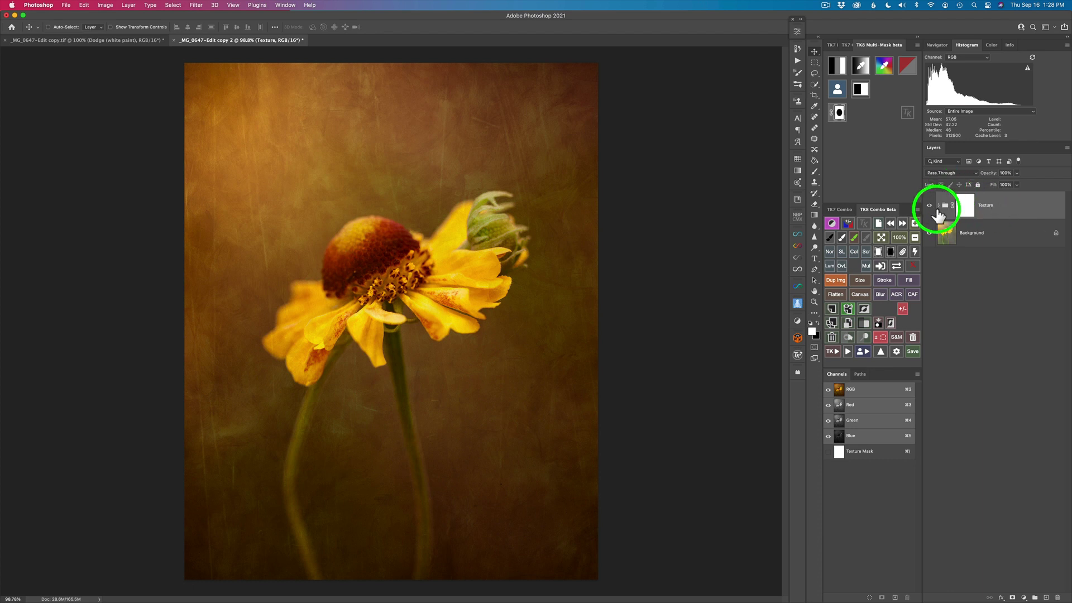
left_click(939, 206)
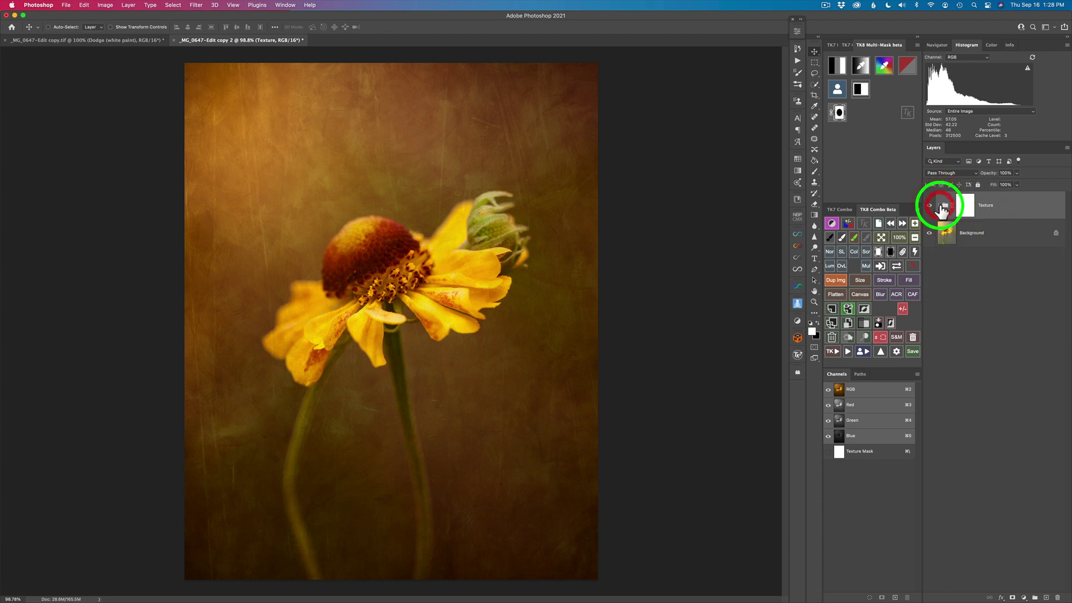
Compare the photo with and without the Texture group and test the group's opacity, ending at 100%.
left_click(929, 207)
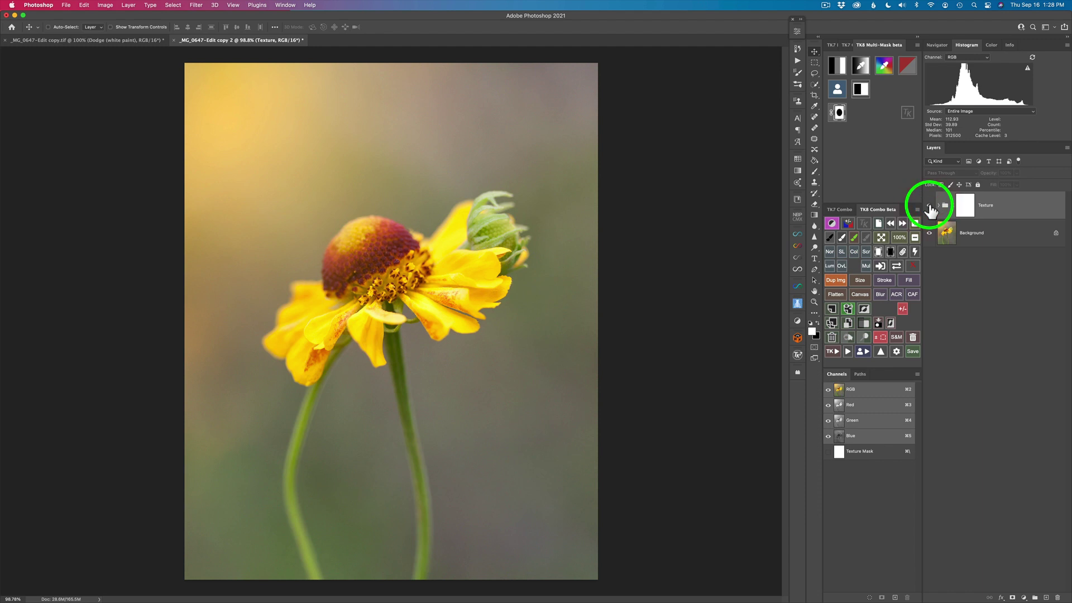
left_click(929, 206)
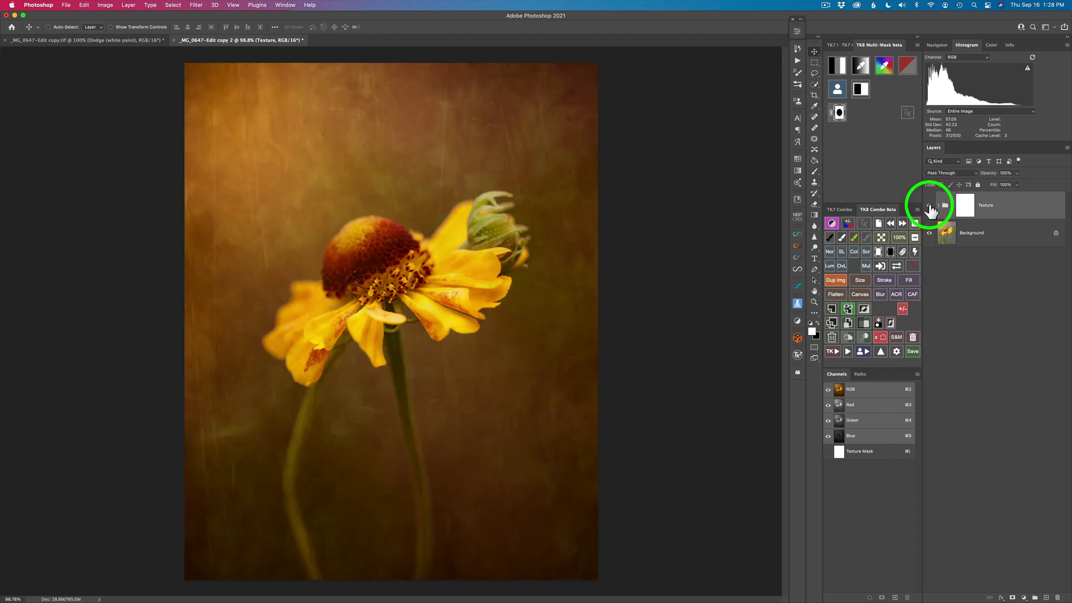
left_click(952, 204)
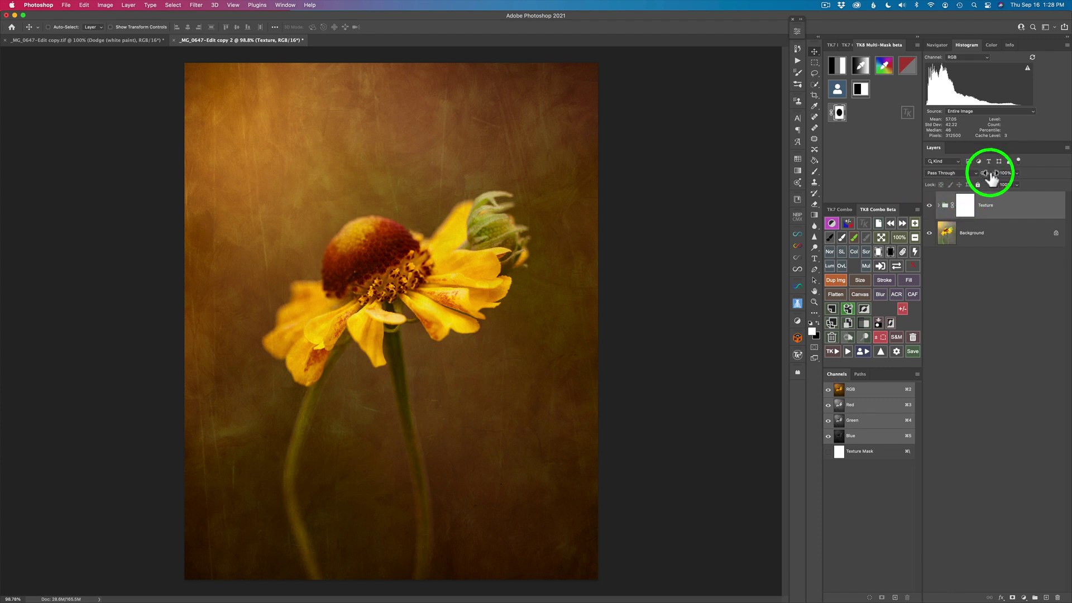
left_click_drag(991, 177, 1053, 179)
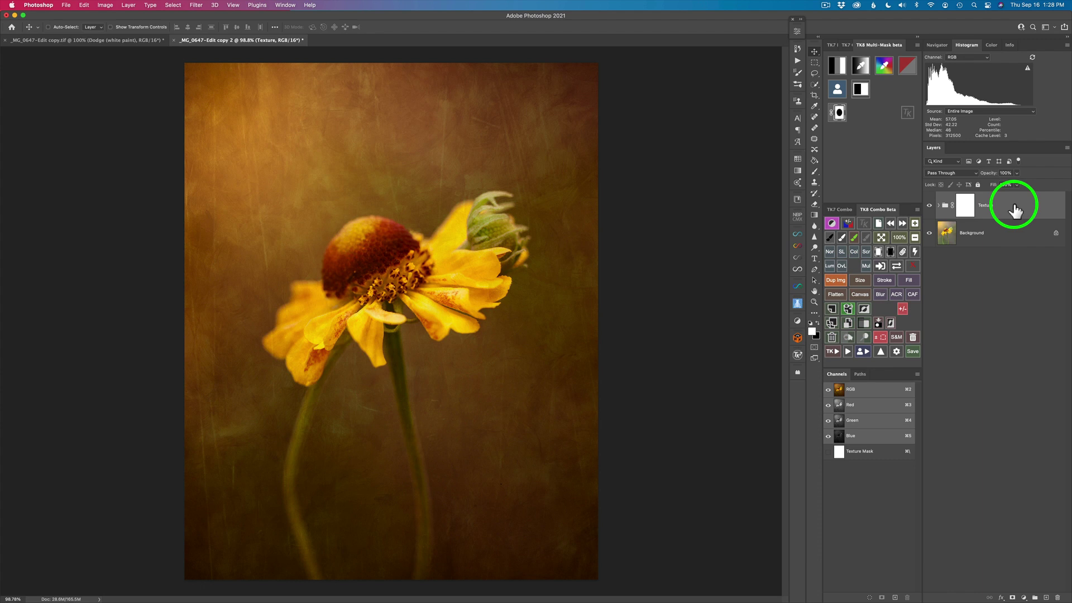
Add a Levels adjustment layer above the Texture group and apply the Auto correction.
left_click(1020, 210, "super")
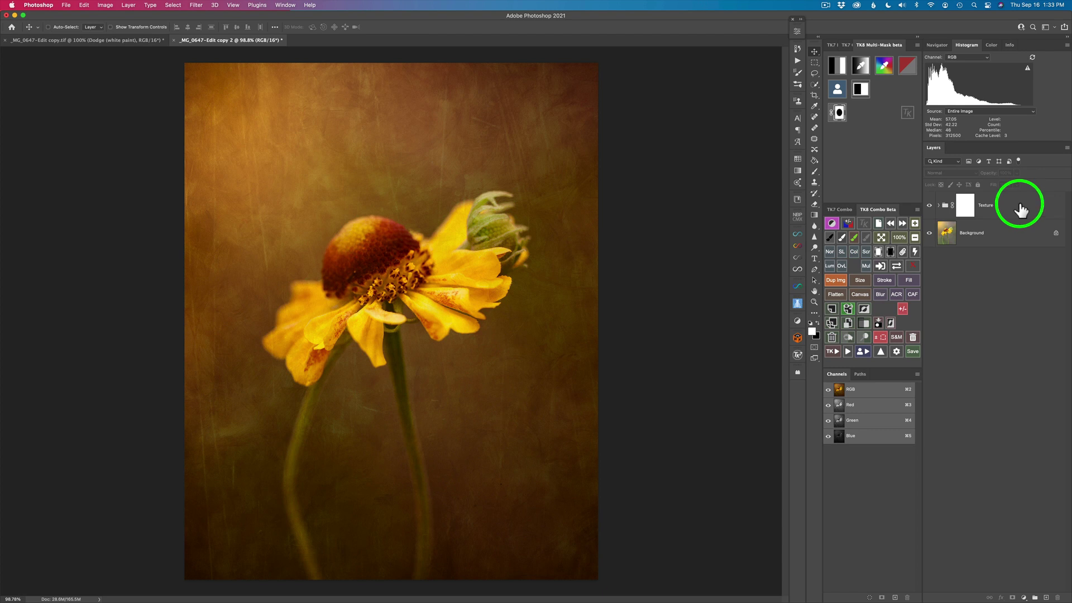
left_click(832, 223)
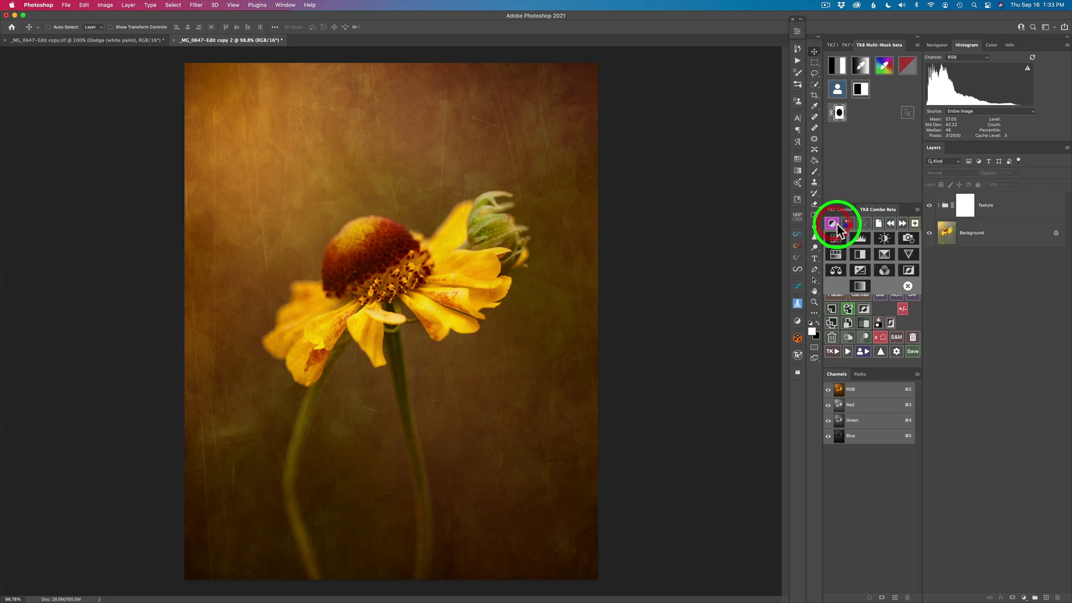
left_click(862, 239)
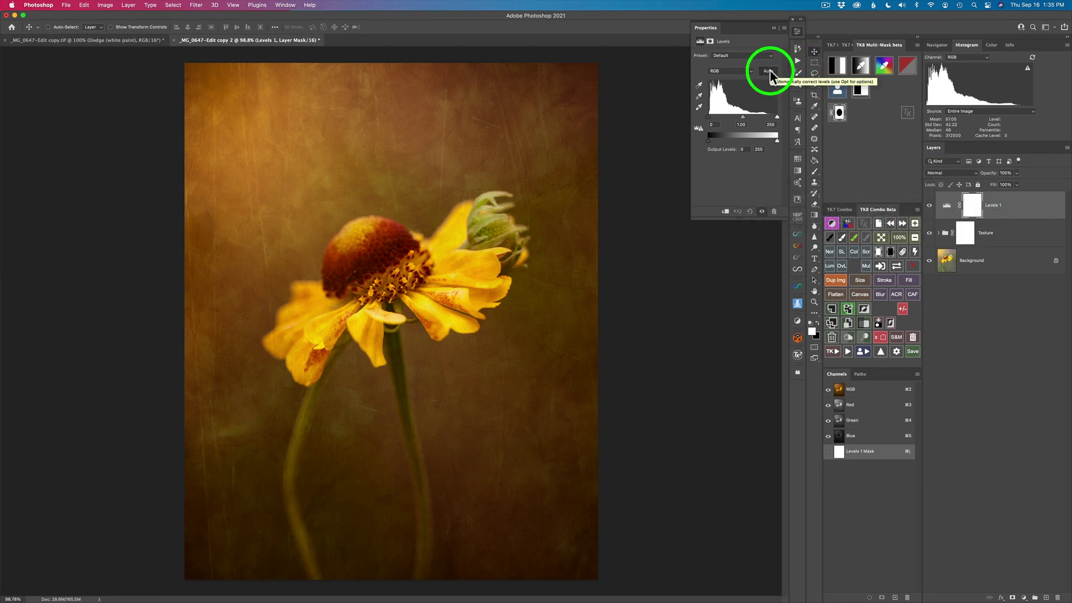
left_click(769, 71)
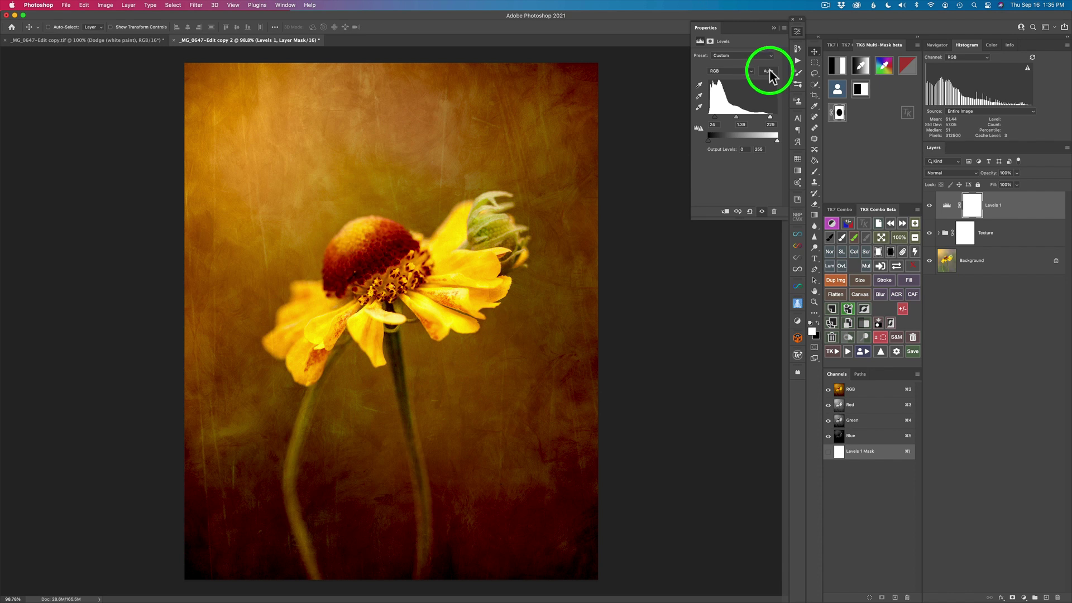
Compare the four Auto Color Correction algorithms on the Levels layer and accept Enhance Brightness and Contrast.
left_click(769, 71, "alt")
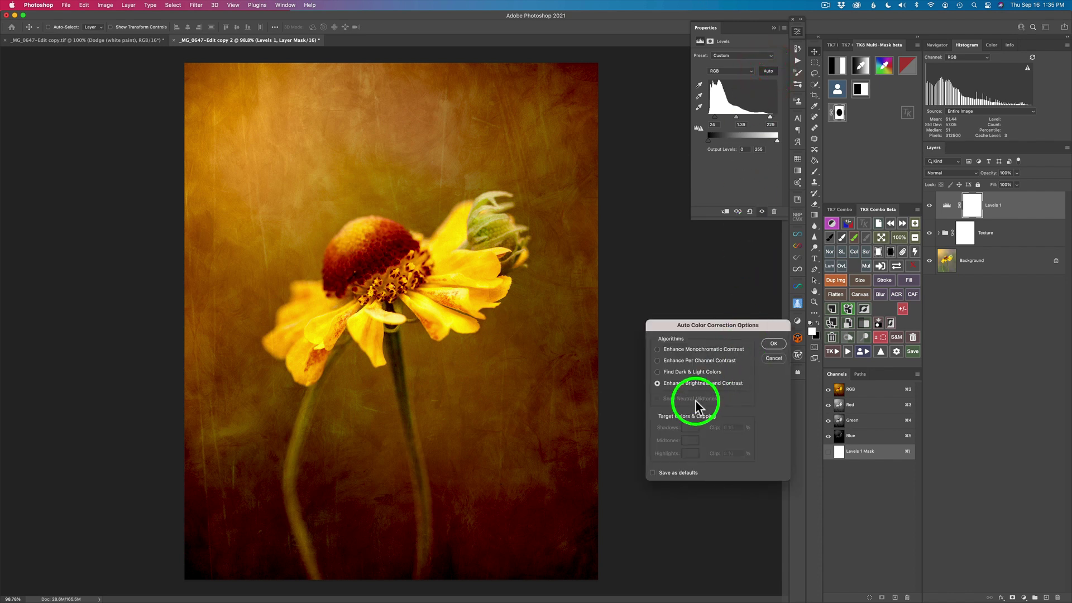
left_click(658, 371)
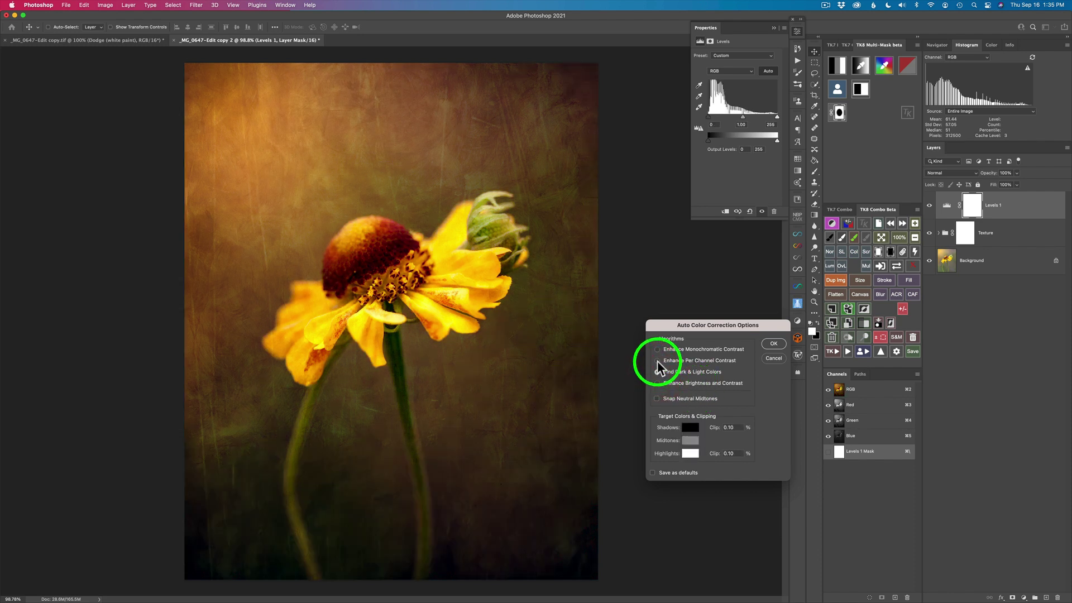
left_click(657, 361)
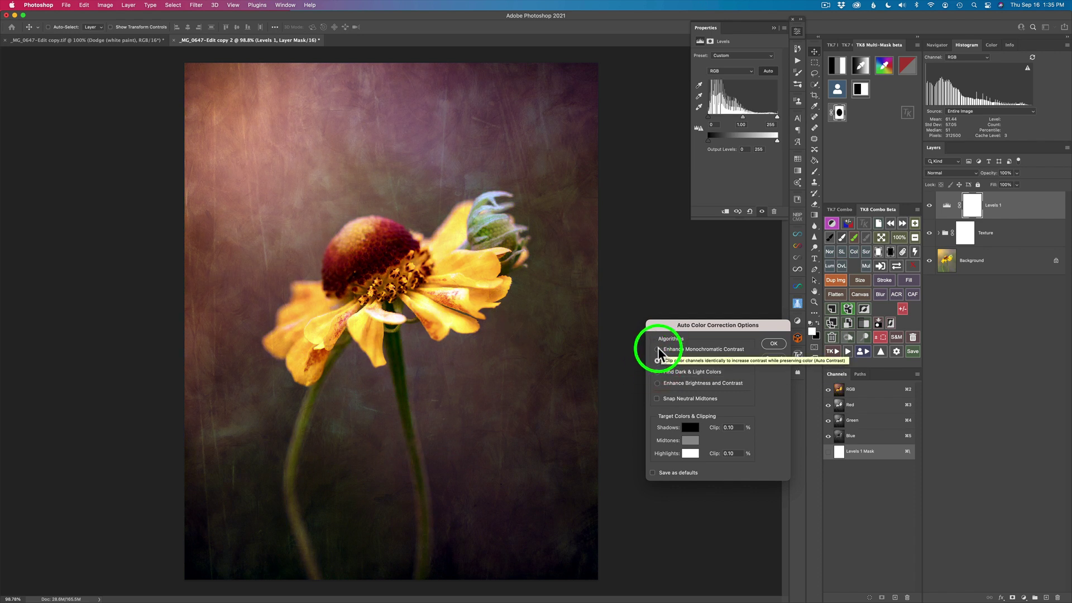
left_click(658, 348)
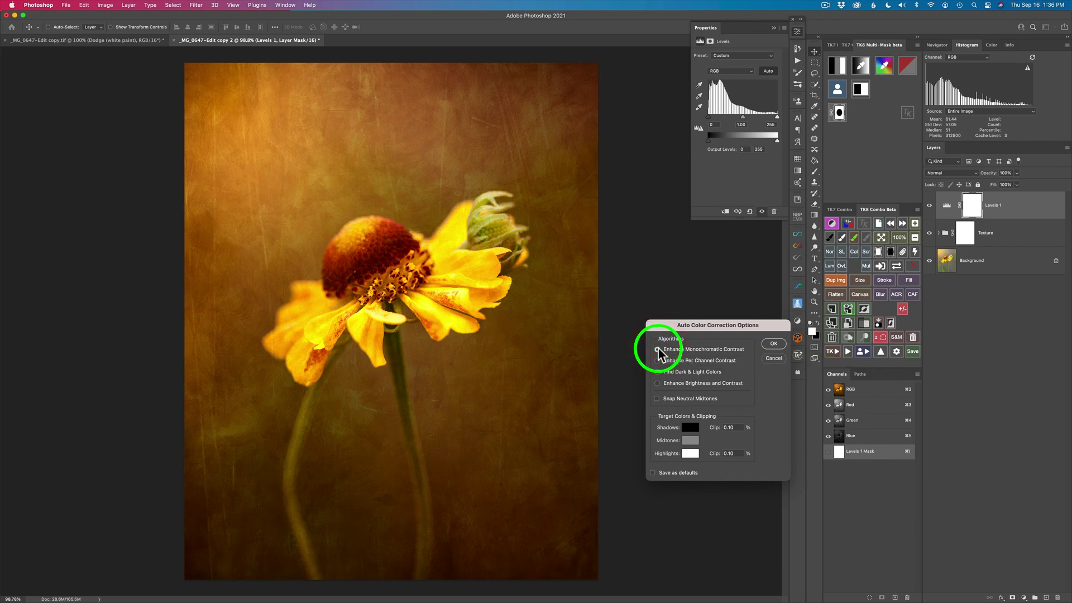
left_click(657, 383)
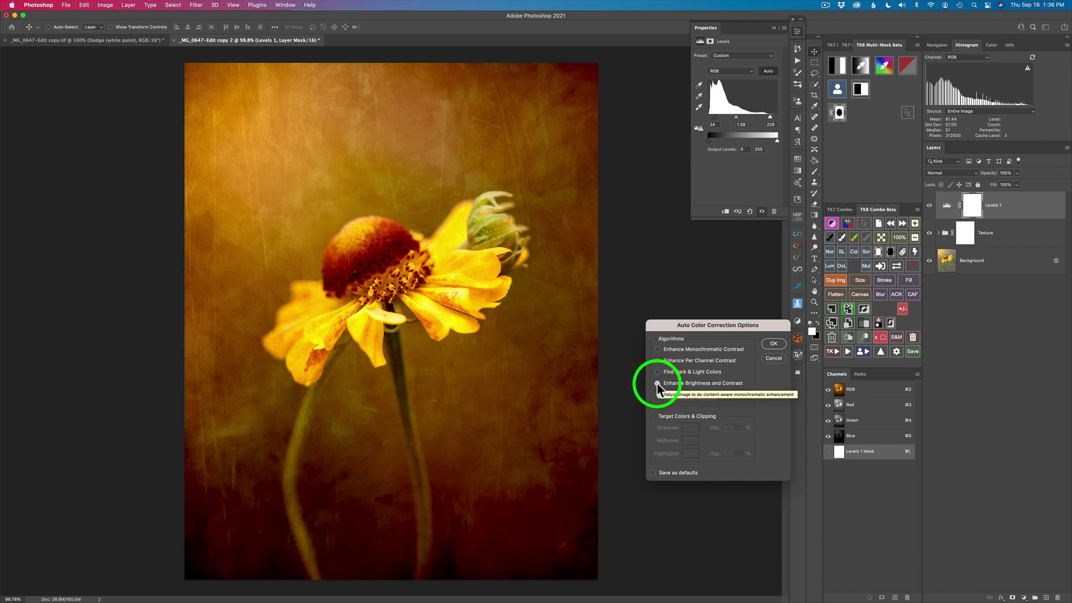
left_click(774, 344)
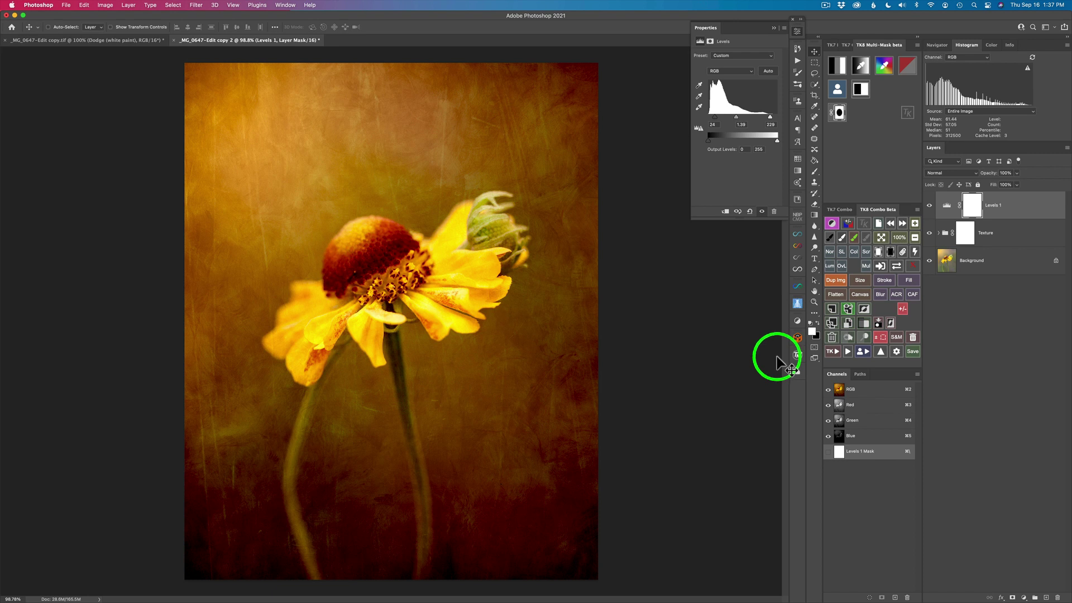
Open the Levels layer mask for adjustment in TK8 Multi-Mask and try Midtones 1, 2 and 3, returning to Midtones 1.
left_click(840, 113)
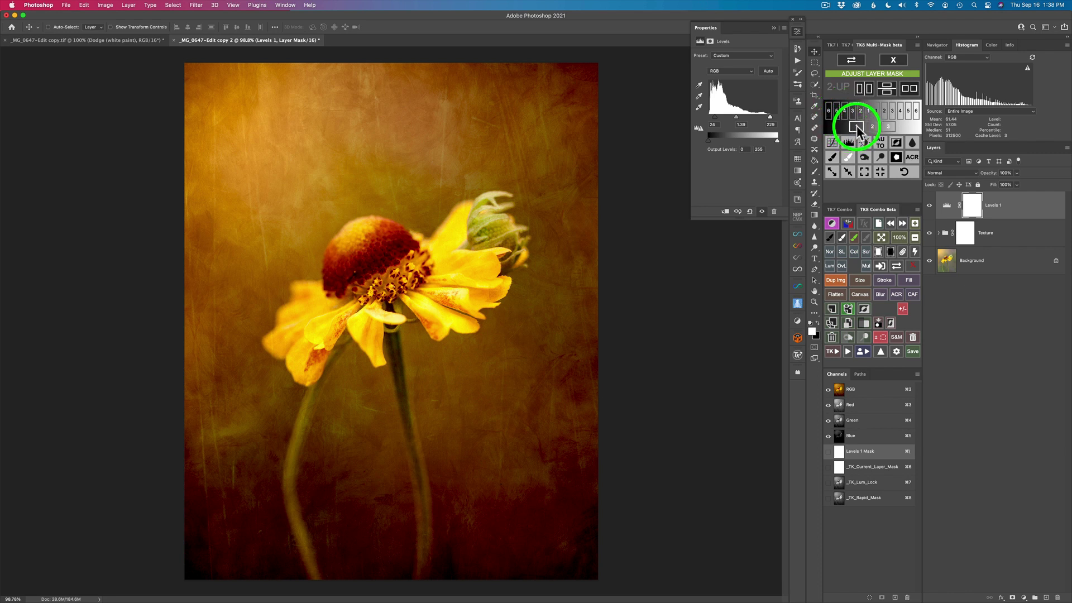
left_click(856, 125)
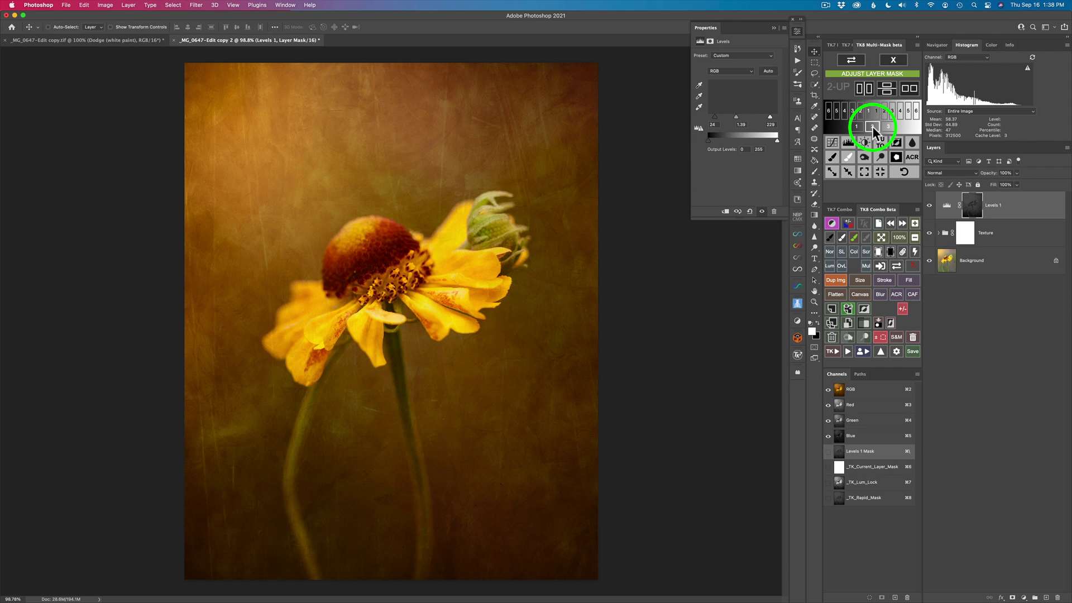
left_click(872, 126)
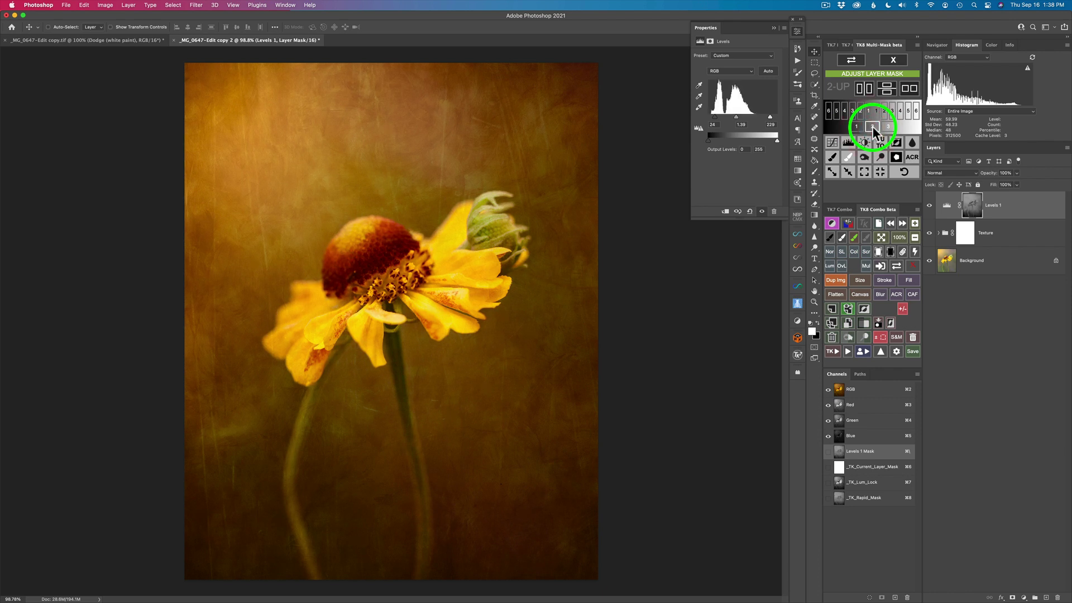
left_click(888, 126)
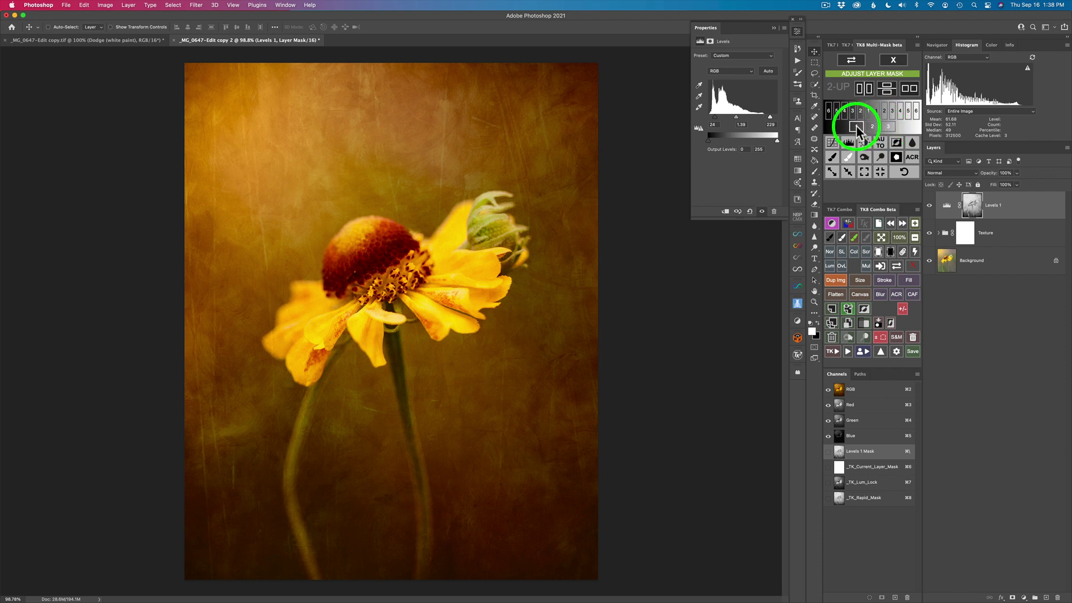
left_click(855, 126)
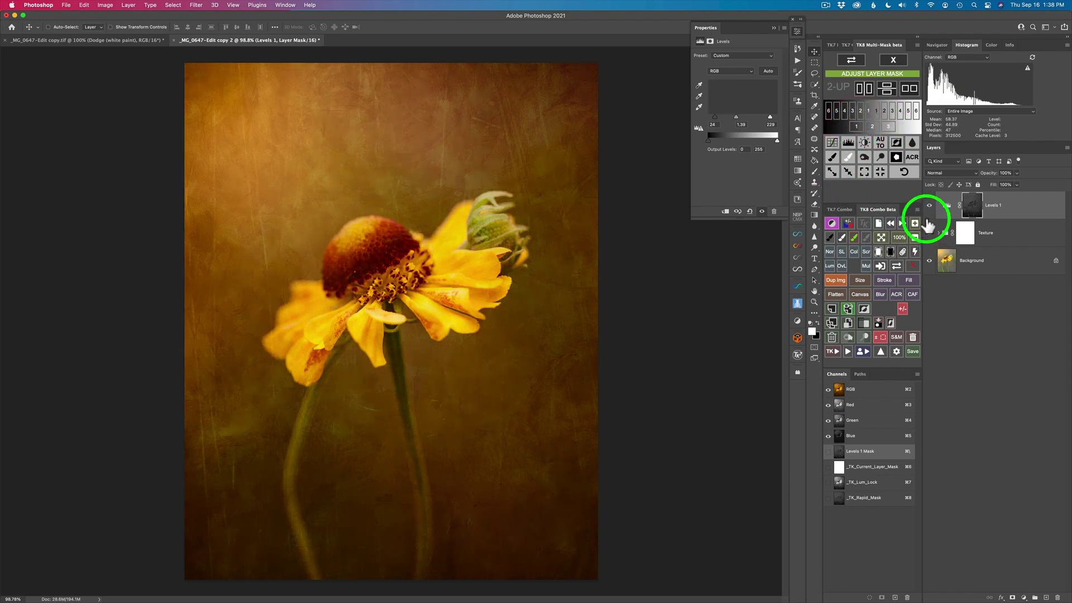
Compare the image with and without the Levels layer while it uses the Midtones 1 mask.
left_click(929, 206)
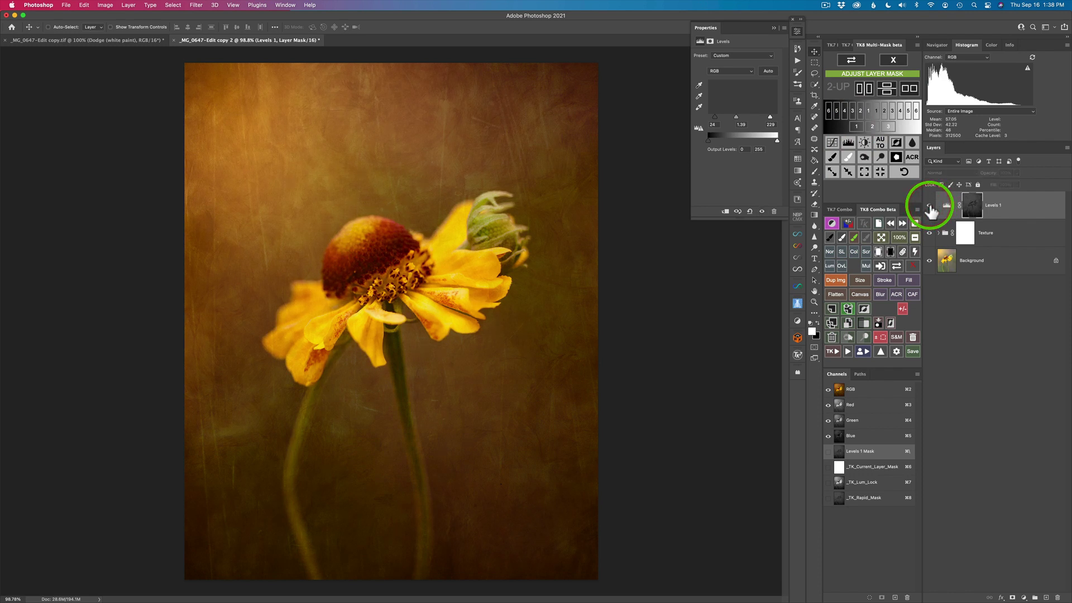
left_click(929, 206)
left_click(930, 206)
left_click(930, 206)
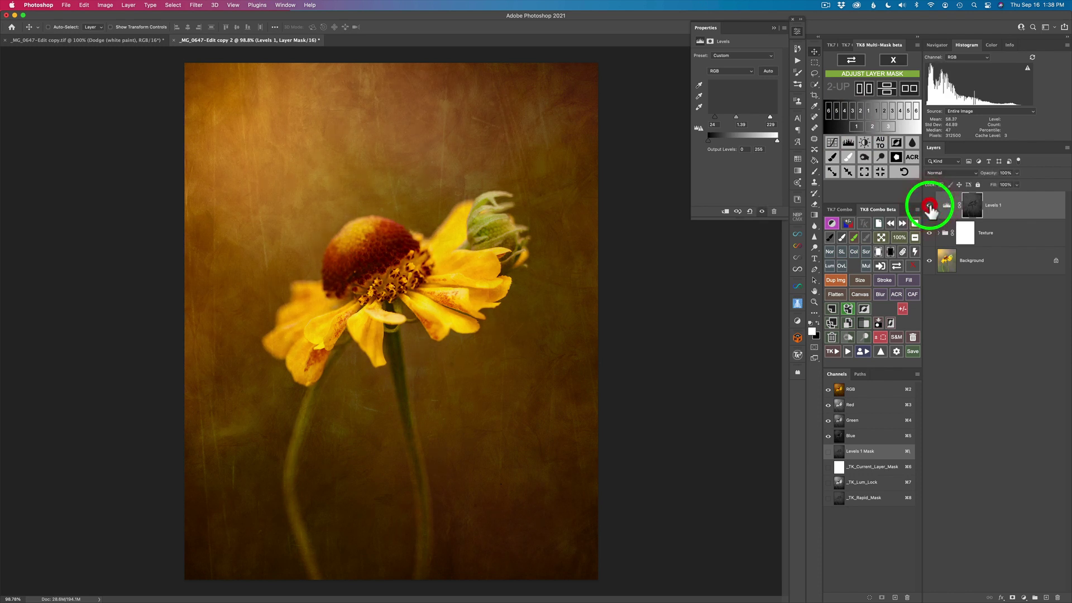
left_click(930, 206)
left_click(930, 206)
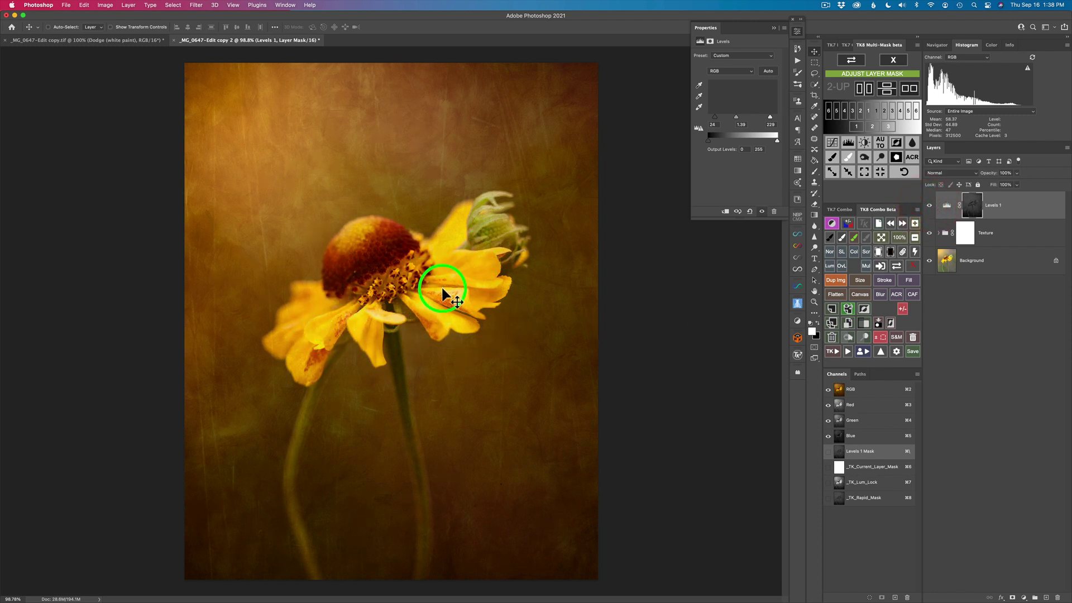
Switch the Levels layer mask to Midtones 2 and compare the image with the layer hidden and shown.
left_click(873, 125)
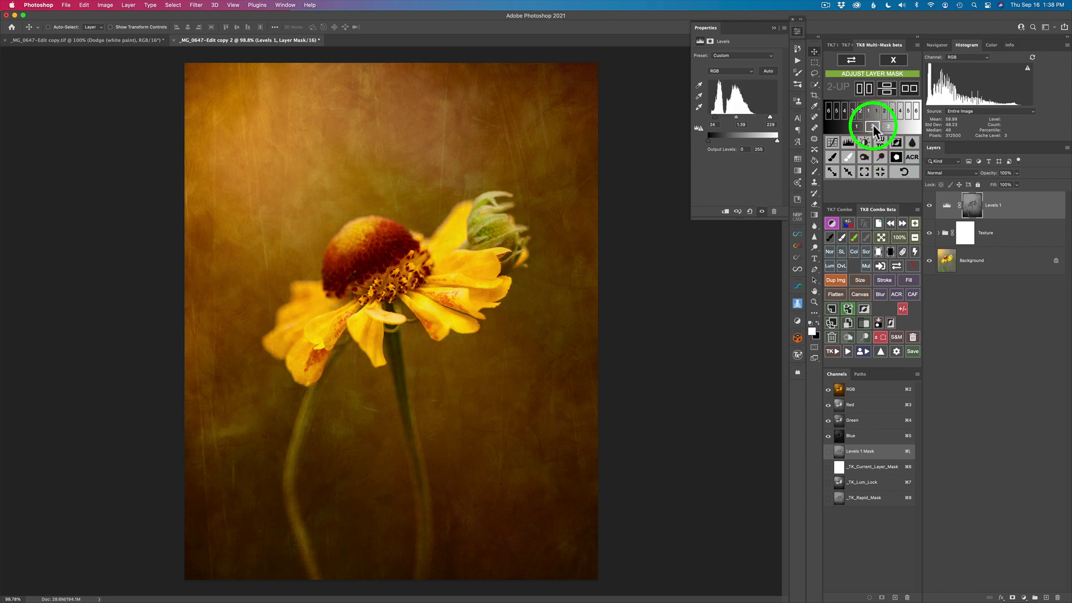
left_click(928, 207)
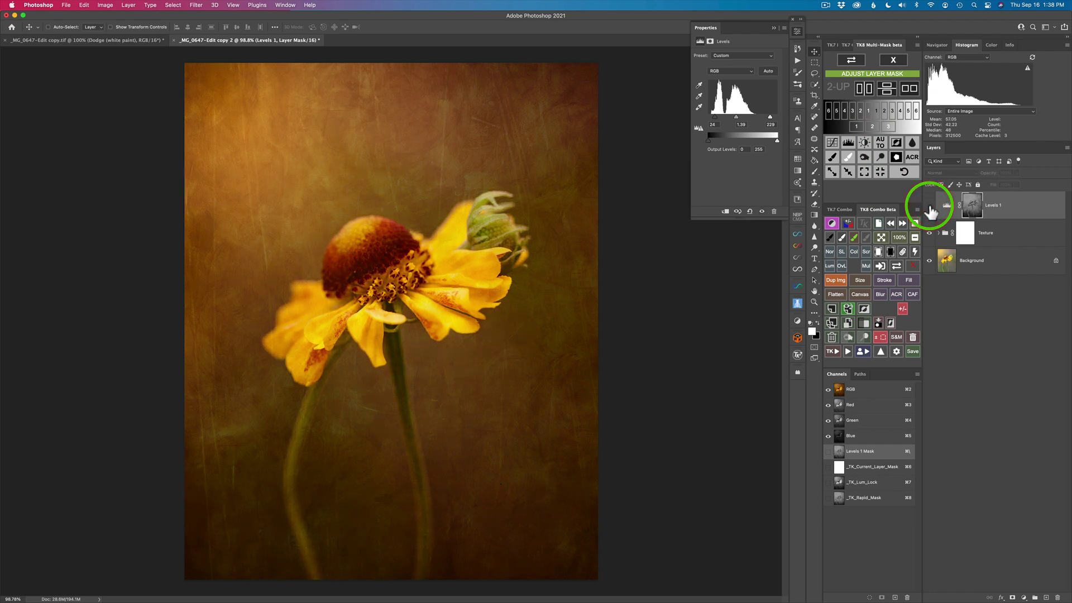
left_click(929, 207)
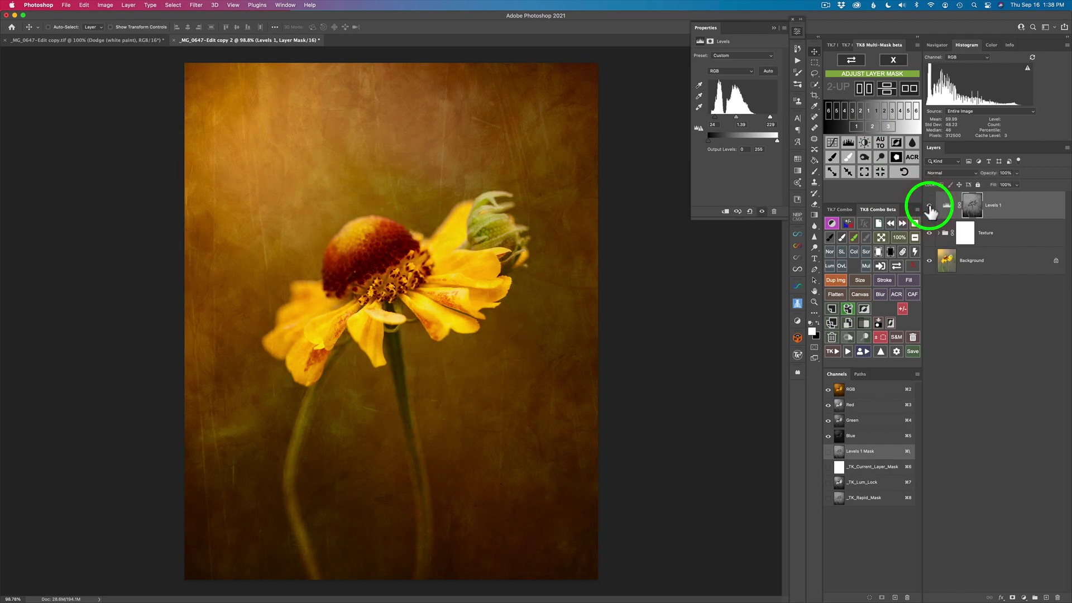
Set the Levels layer's opacity to 80% and compare the image with the layer hidden and shown.
left_click(928, 207)
left_click(929, 207)
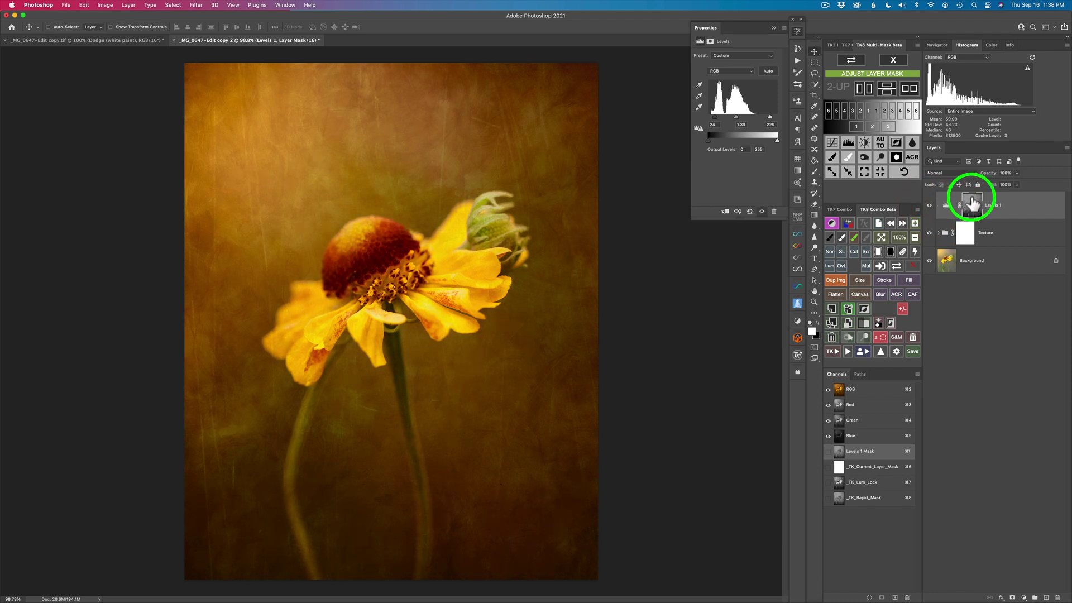
left_click_drag(990, 177, 986, 179)
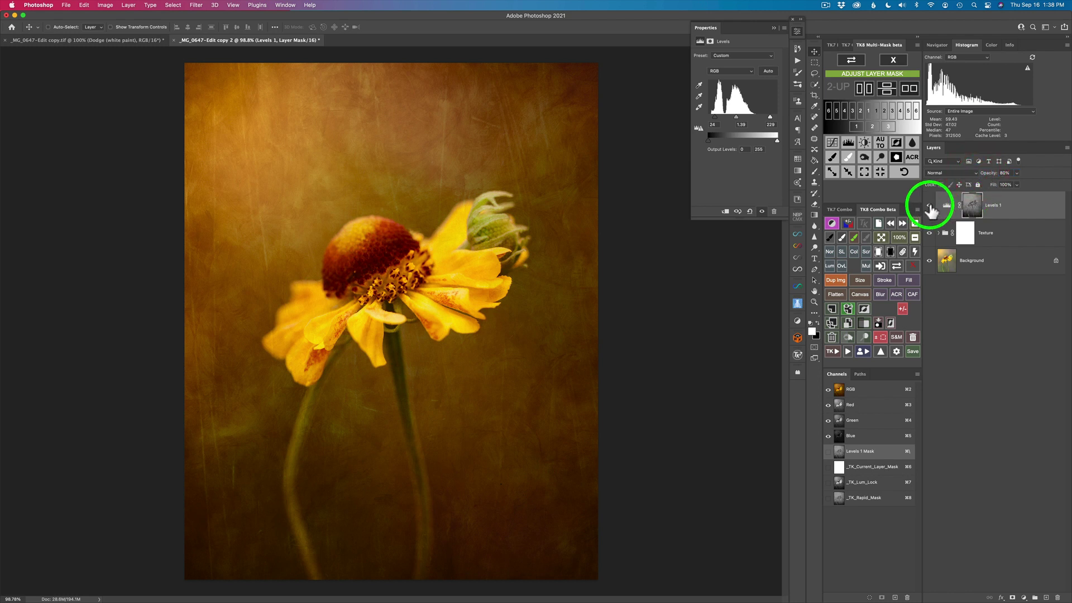
left_click(930, 210)
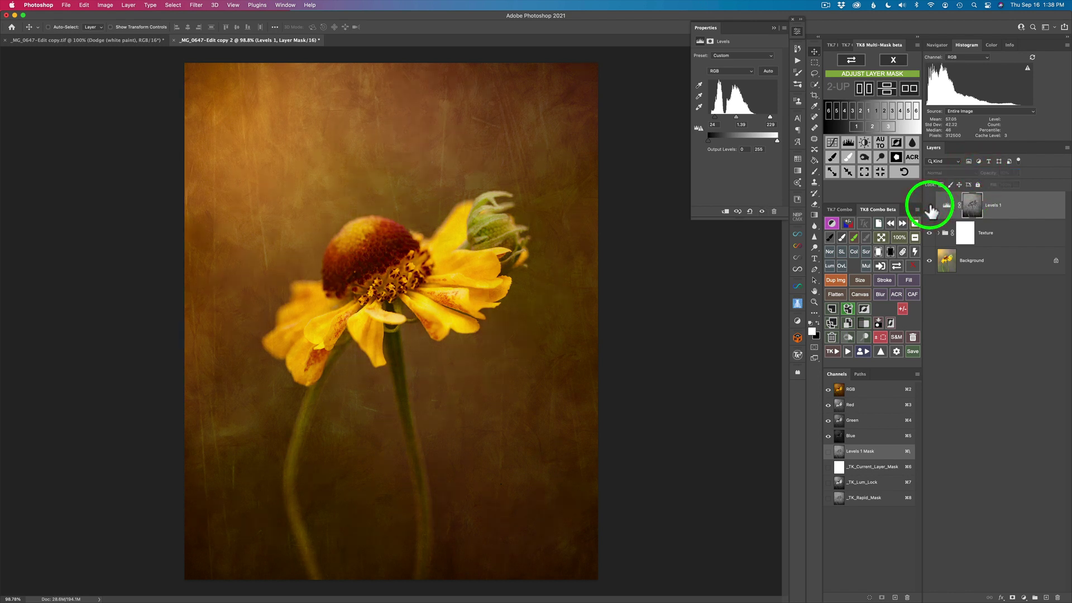
left_click(931, 210)
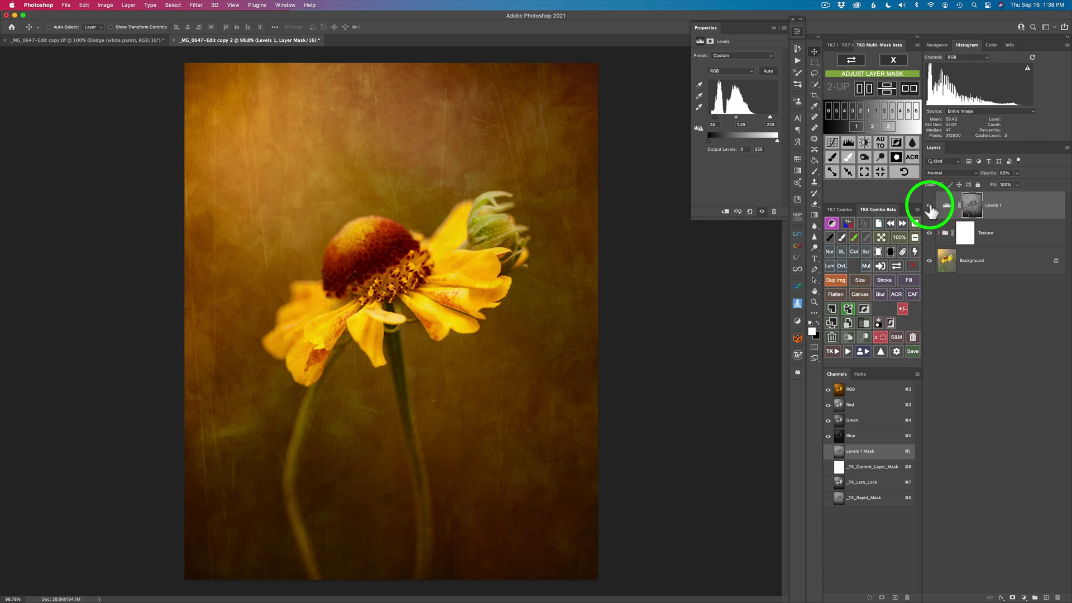
left_click(930, 210)
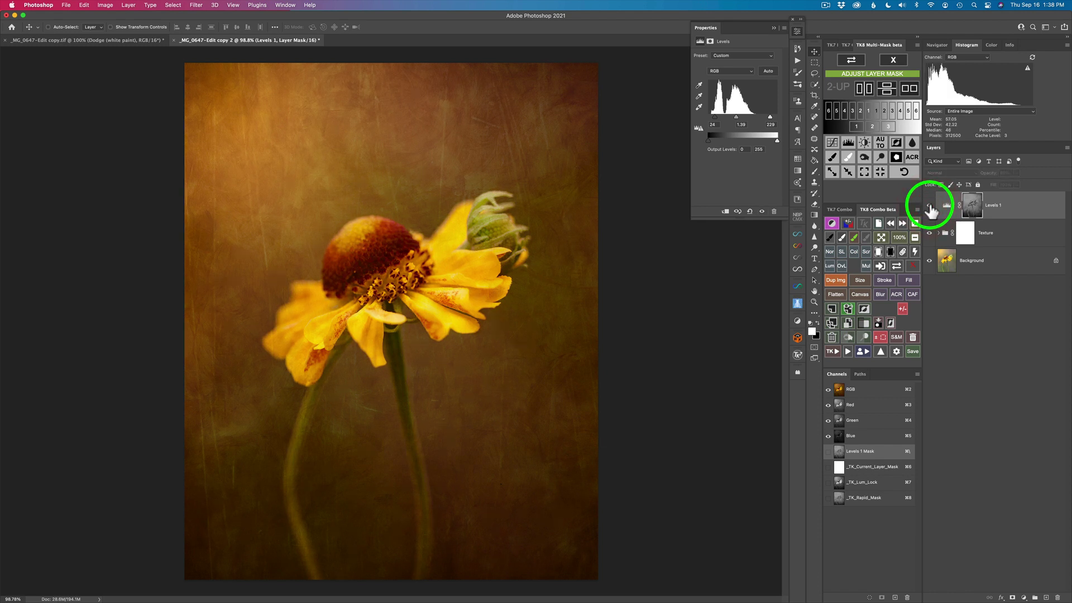
left_click(931, 211)
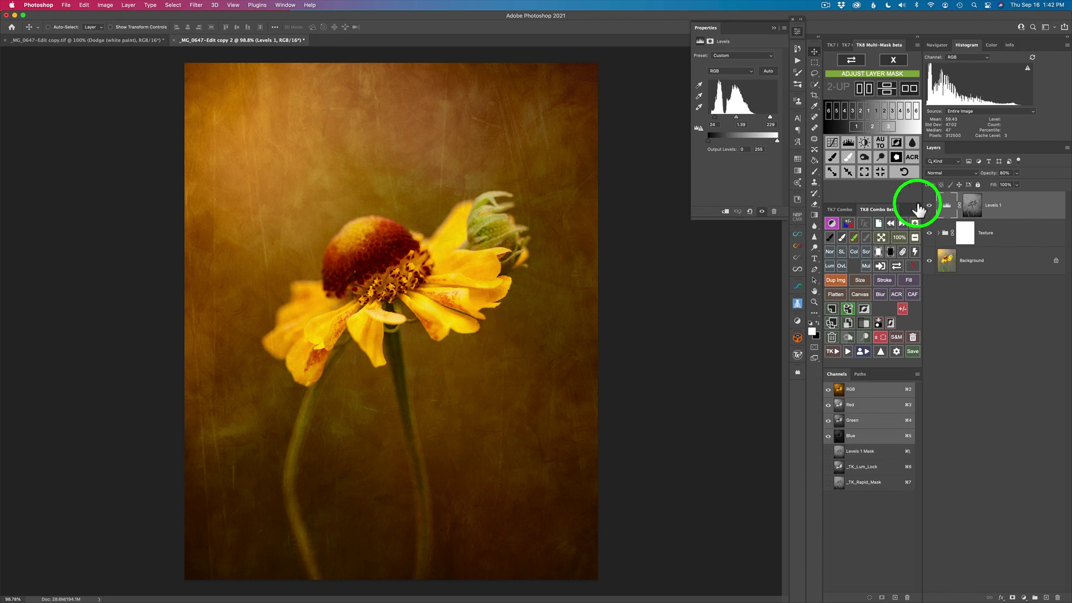
Exit the layer mask adjustment, build a luminosity mask from a color sampled on the bright petal, and tighten it to the bright petal tones.
scroll(405, 302, "up", 5)
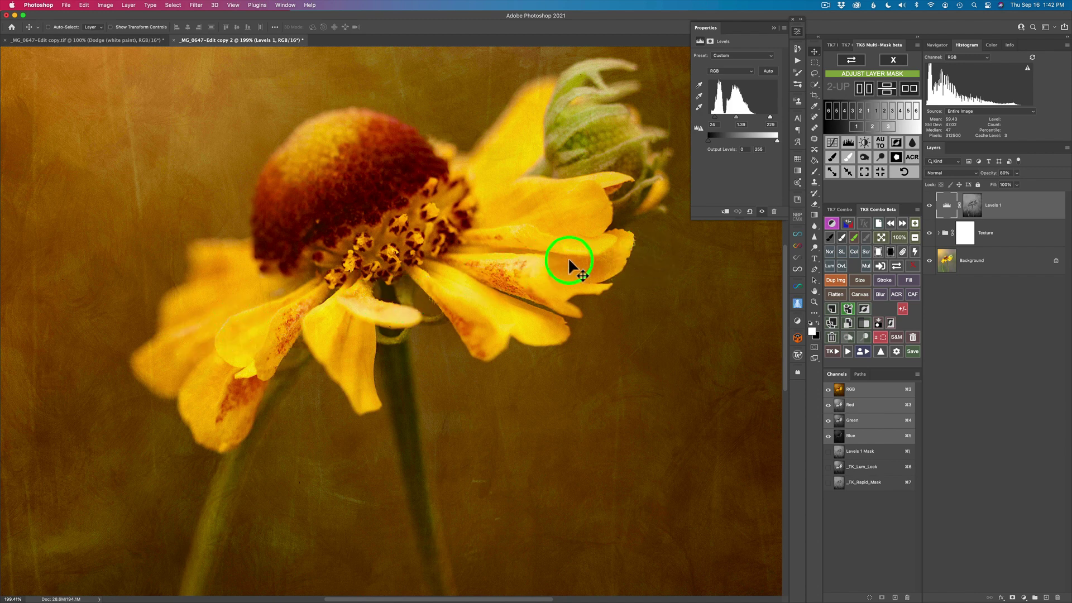
left_click(893, 60)
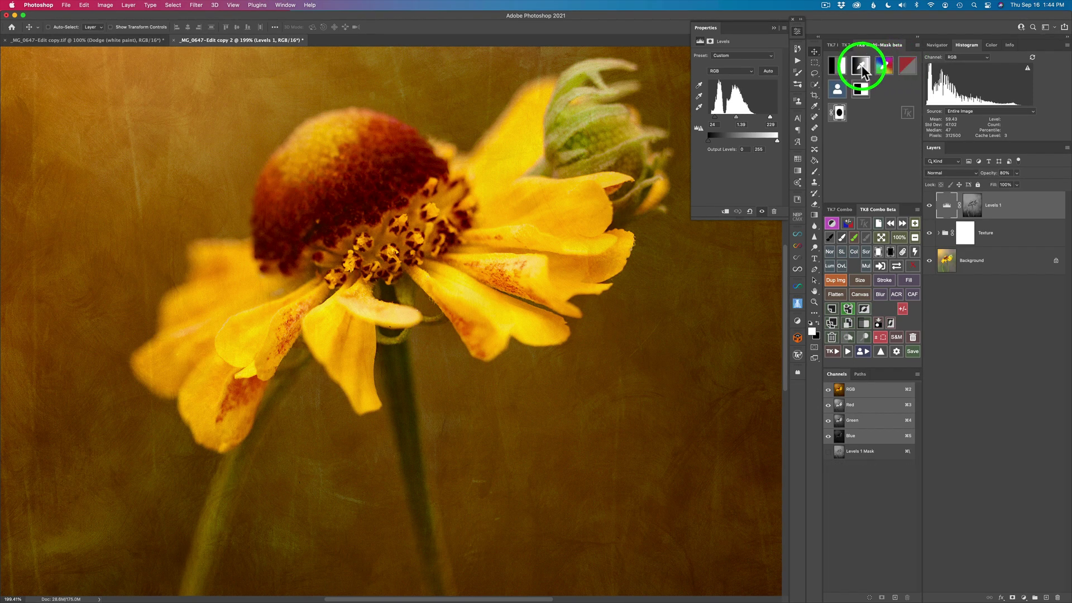
left_click(862, 65)
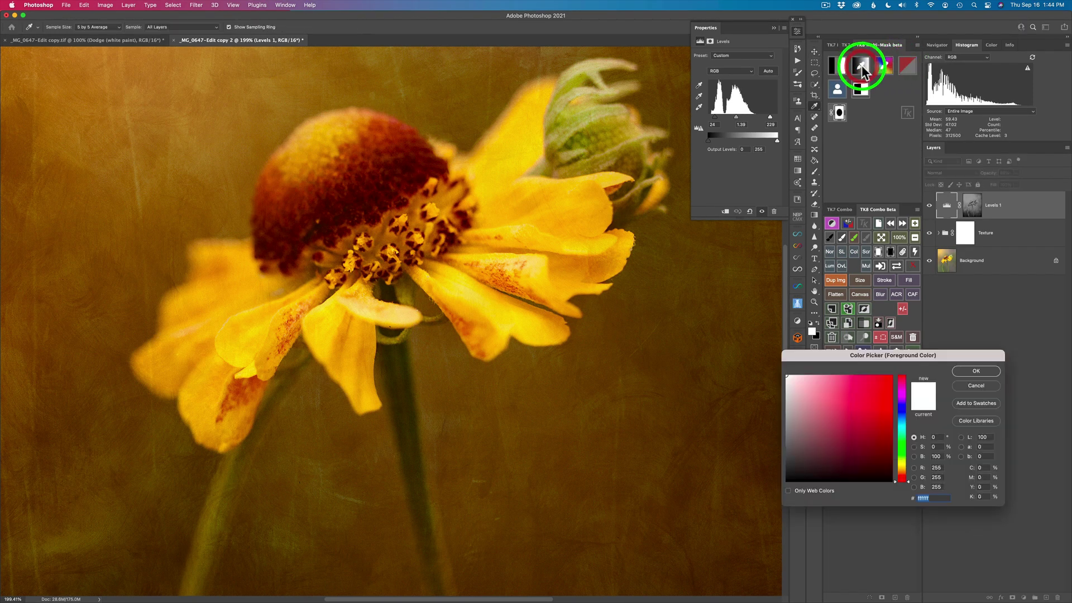
left_click(518, 265)
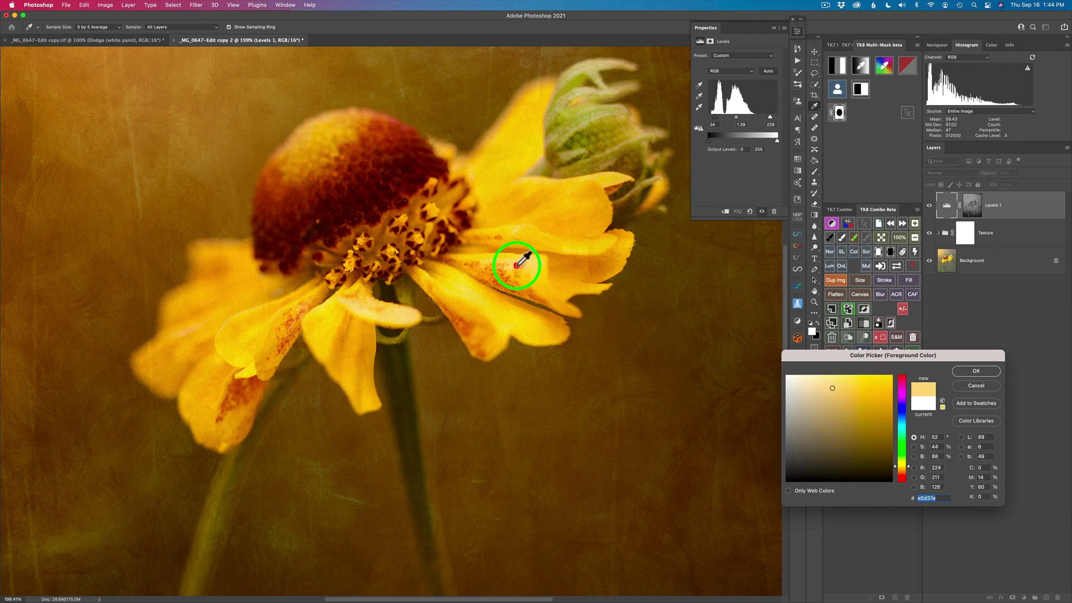
left_click(976, 371)
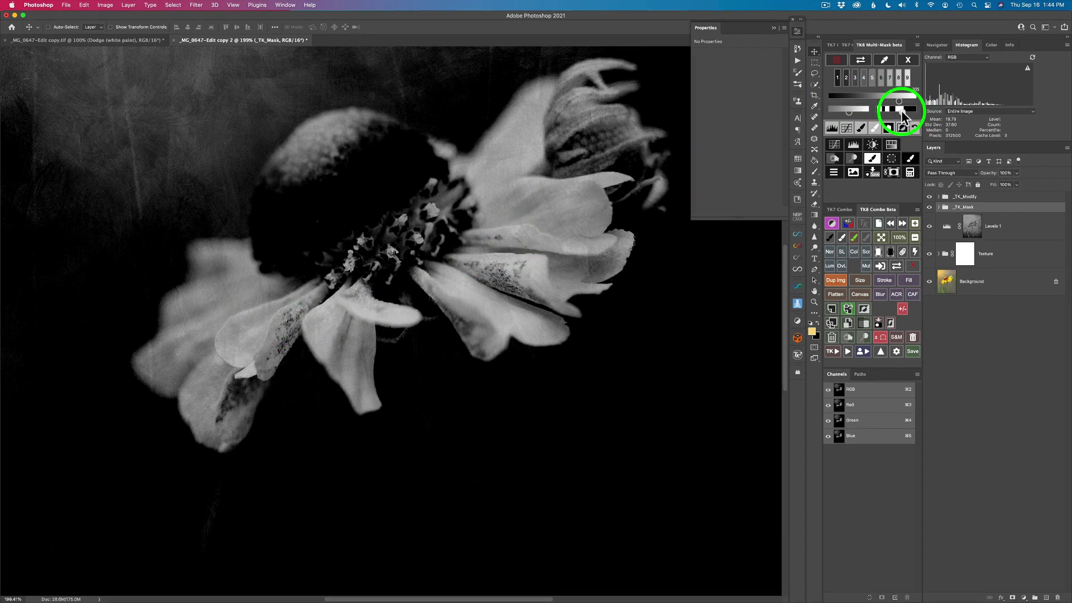
left_click(901, 109)
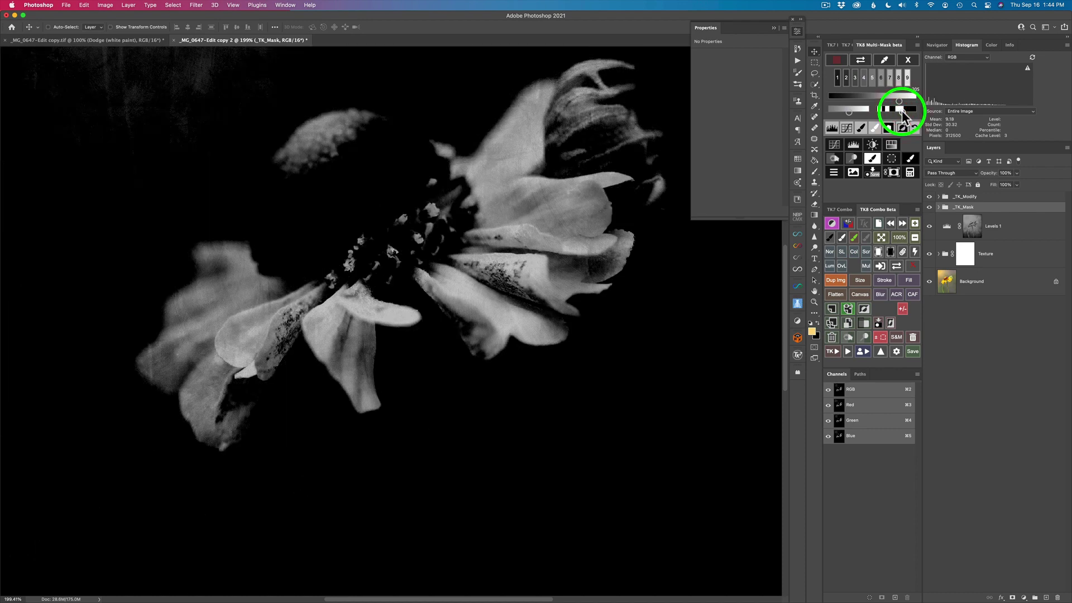
left_click(903, 111)
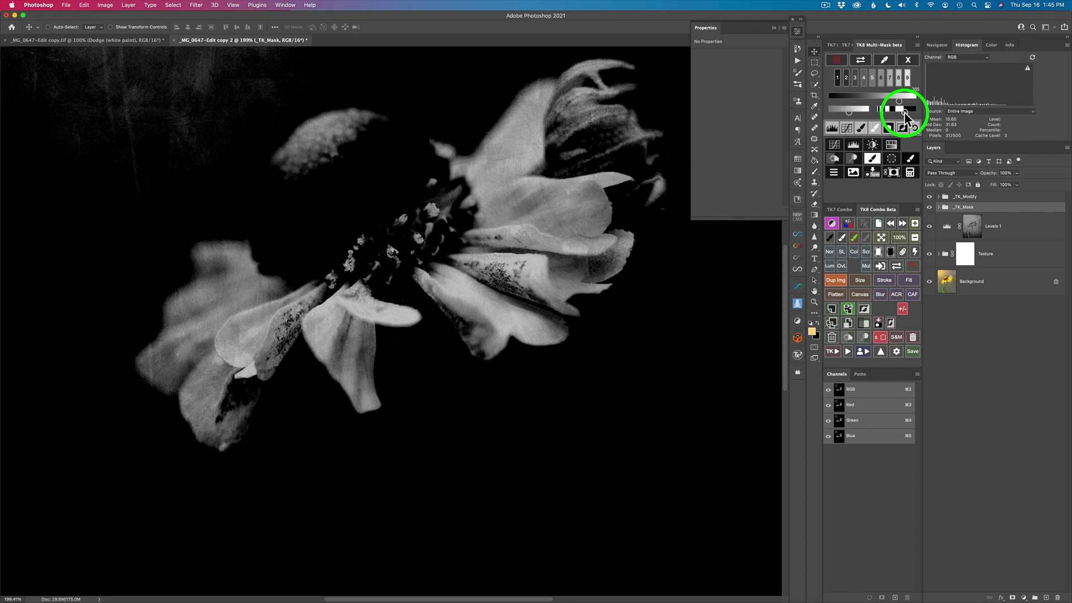
Create a Burn (black paint) layer from the mask and darken the pale petal highlights and bud tips, using 10% and then 20% brush opacity.
left_click(878, 174)
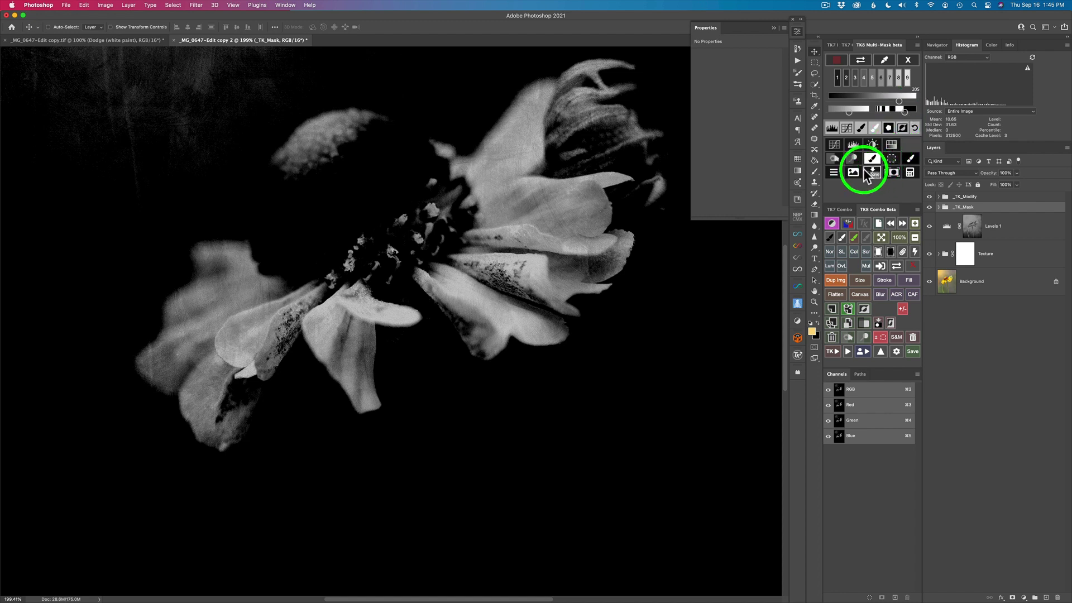
left_click(833, 163)
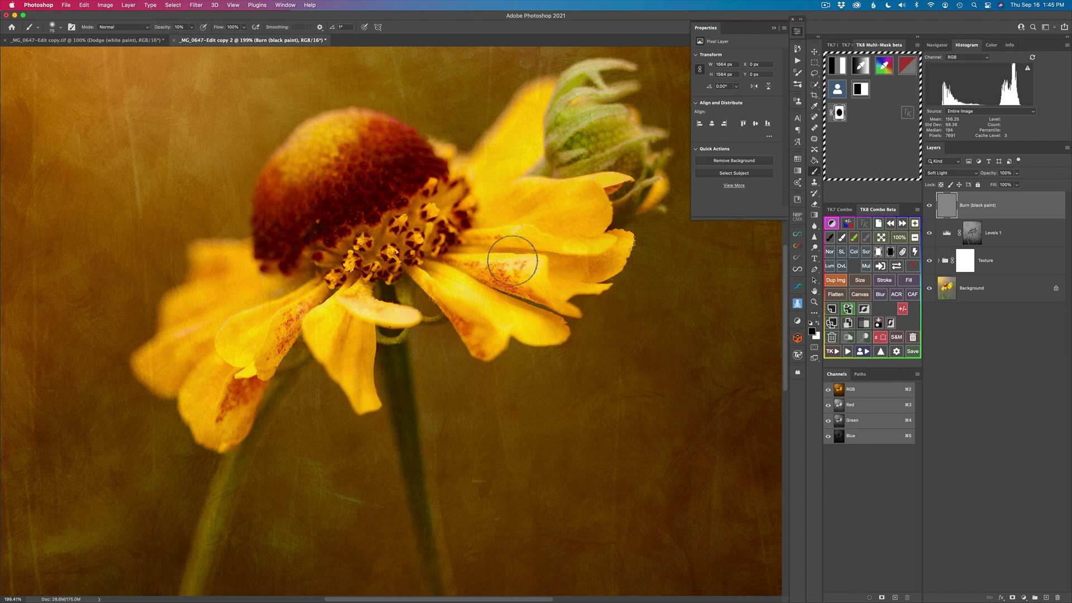
mouse_move(528, 254)
left_mouse_down()
mouse_move(487, 232)
mouse_move(546, 245)
mouse_move(489, 231)
mouse_move(570, 244)
mouse_move(493, 230)
mouse_move(600, 235)
mouse_move(471, 228)
mouse_move(601, 248)
mouse_move(497, 230)
mouse_move(560, 237)
mouse_move(516, 227)
mouse_move(580, 237)
mouse_move(512, 228)
mouse_move(478, 258)
mouse_move(553, 269)
mouse_move(470, 258)
mouse_move(549, 270)
mouse_move(479, 259)
mouse_move(532, 259)
mouse_move(475, 262)
mouse_move(543, 263)
left_mouse_up()
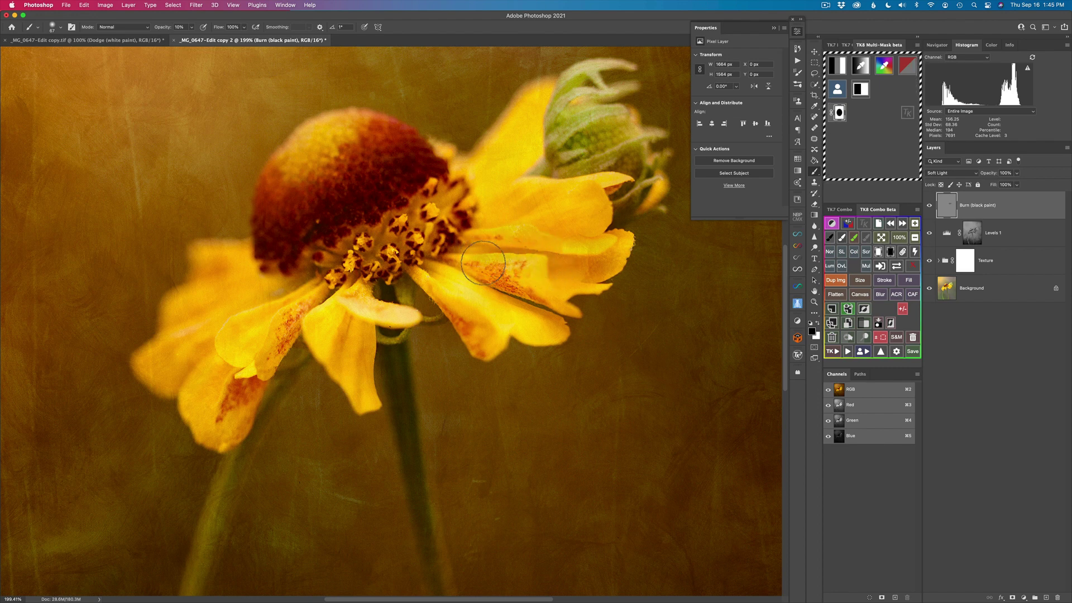
mouse_move(533, 234)
left_mouse_down()
mouse_move(586, 237)
mouse_move(489, 258)
left_mouse_up()
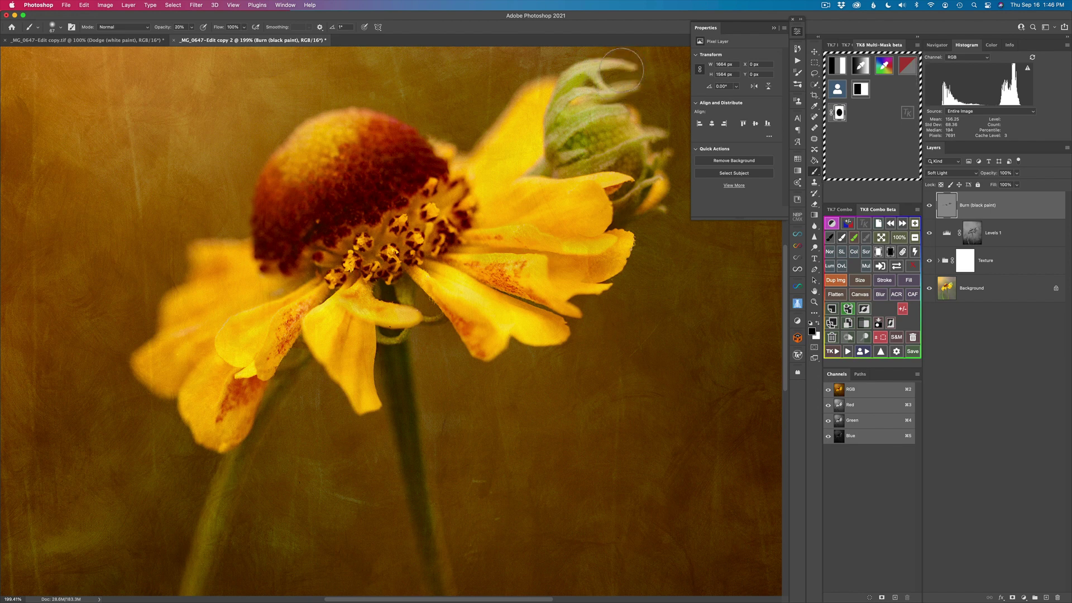
mouse_move(611, 67)
left_mouse_down()
mouse_move(567, 75)
mouse_move(609, 65)
mouse_move(585, 63)
mouse_move(594, 76)
mouse_move(556, 100)
mouse_move(612, 89)
mouse_move(566, 129)
mouse_move(613, 107)
mouse_move(629, 145)
mouse_move(654, 136)
mouse_move(609, 91)
mouse_move(595, 95)
mouse_move(625, 86)
mouse_move(583, 71)
mouse_move(618, 67)
left_mouse_up()
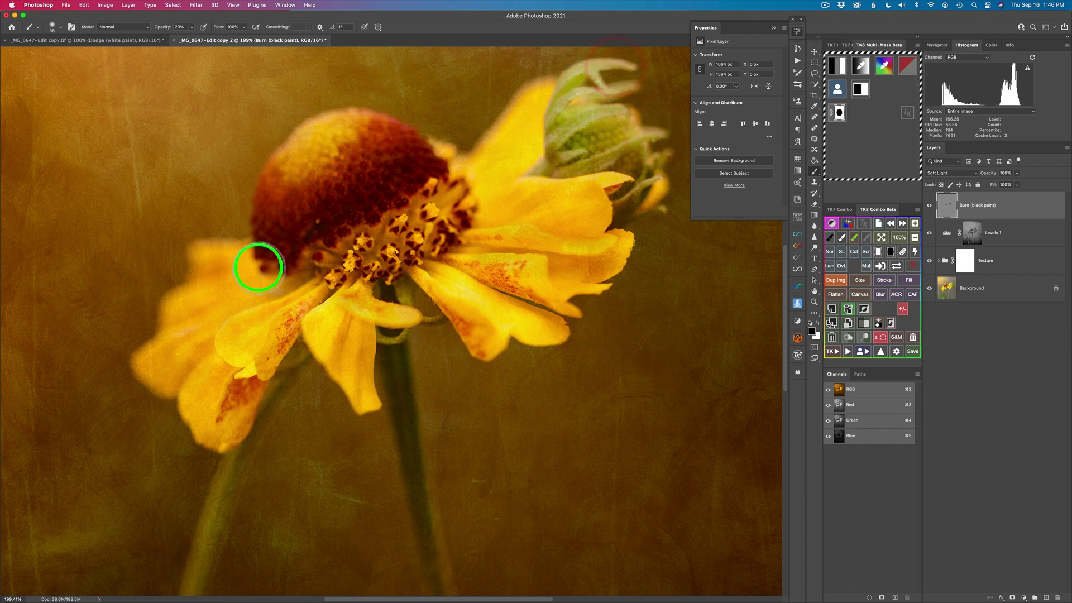
mouse_move(258, 267)
left_mouse_down()
mouse_move(378, 240)
mouse_move(409, 288)
left_mouse_up()
key("v")
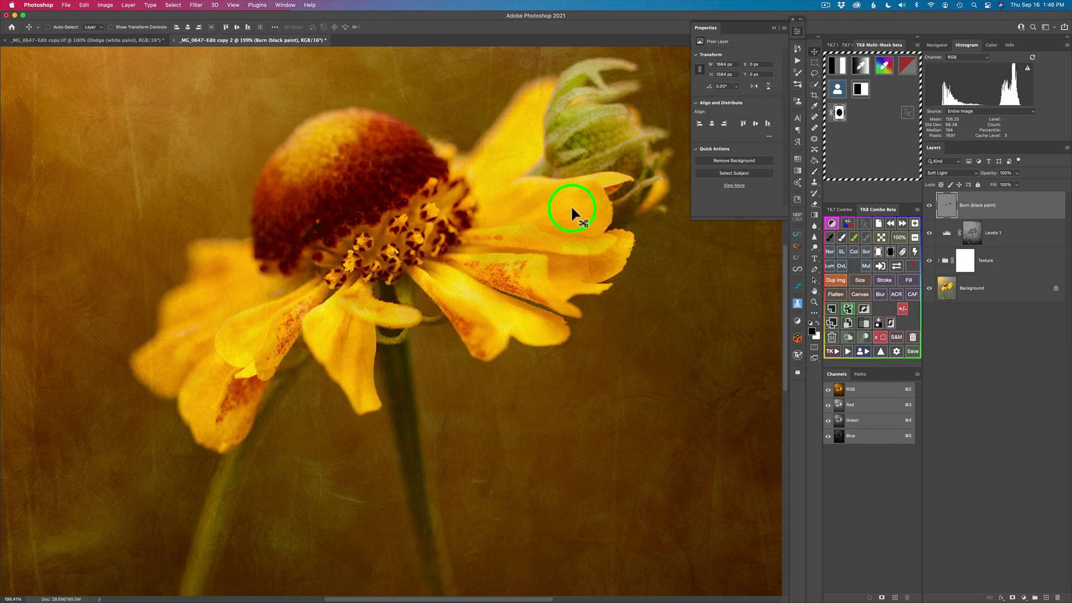
Compare the whole image with the Burn (black paint) layer hidden and shown.
key("super+0")
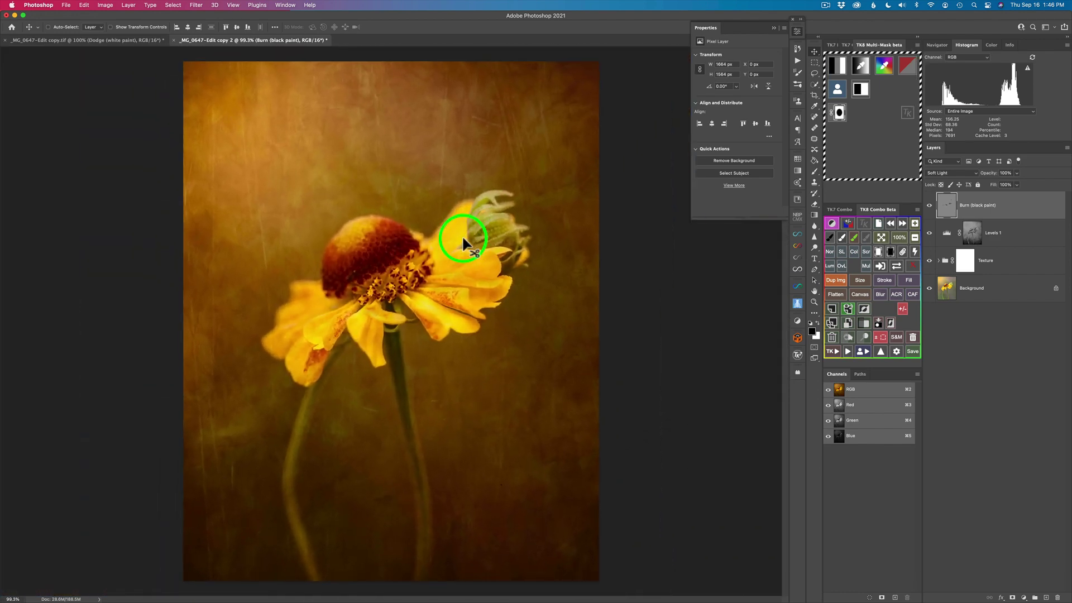
left_click(930, 207)
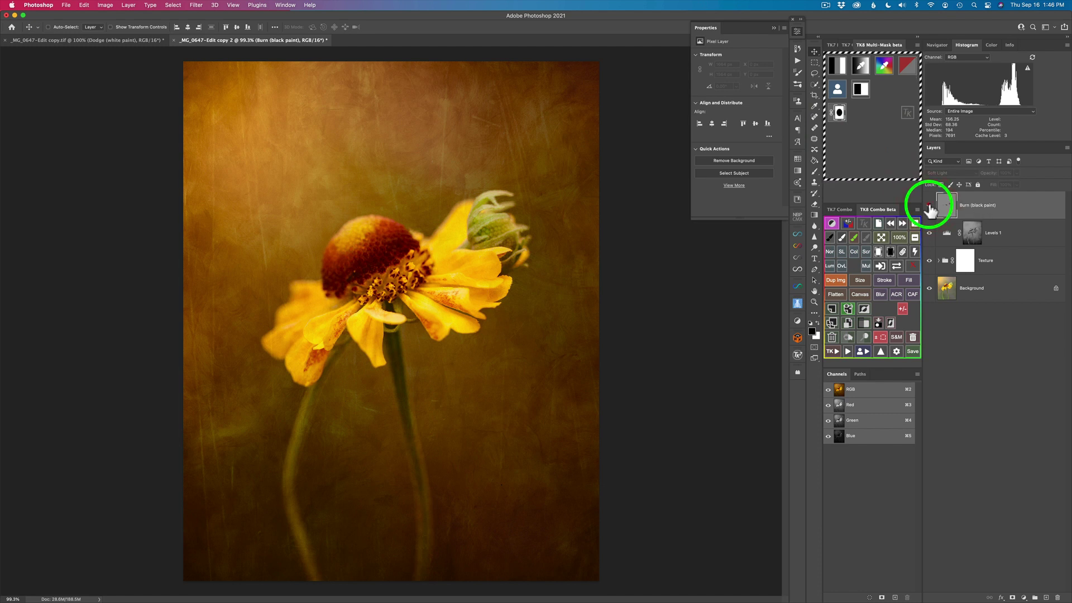
left_click(930, 205)
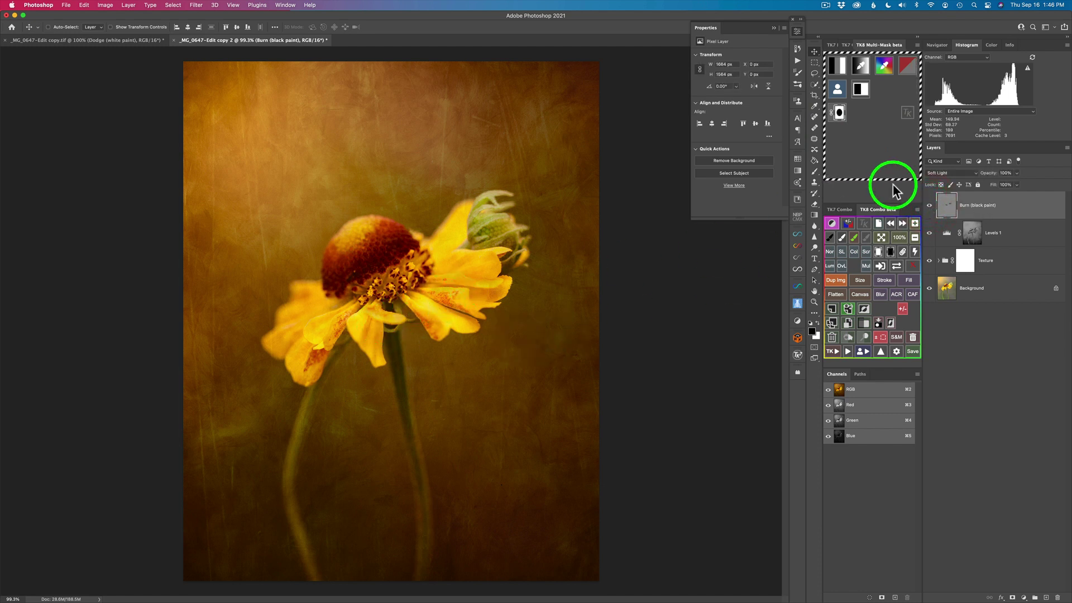
left_click(930, 207)
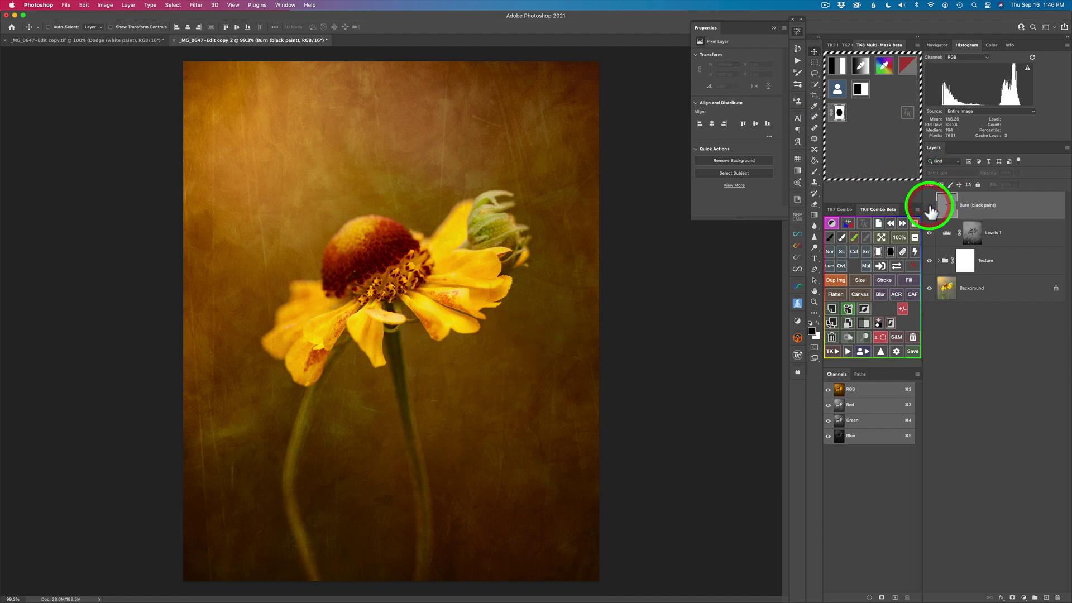
left_click(930, 206)
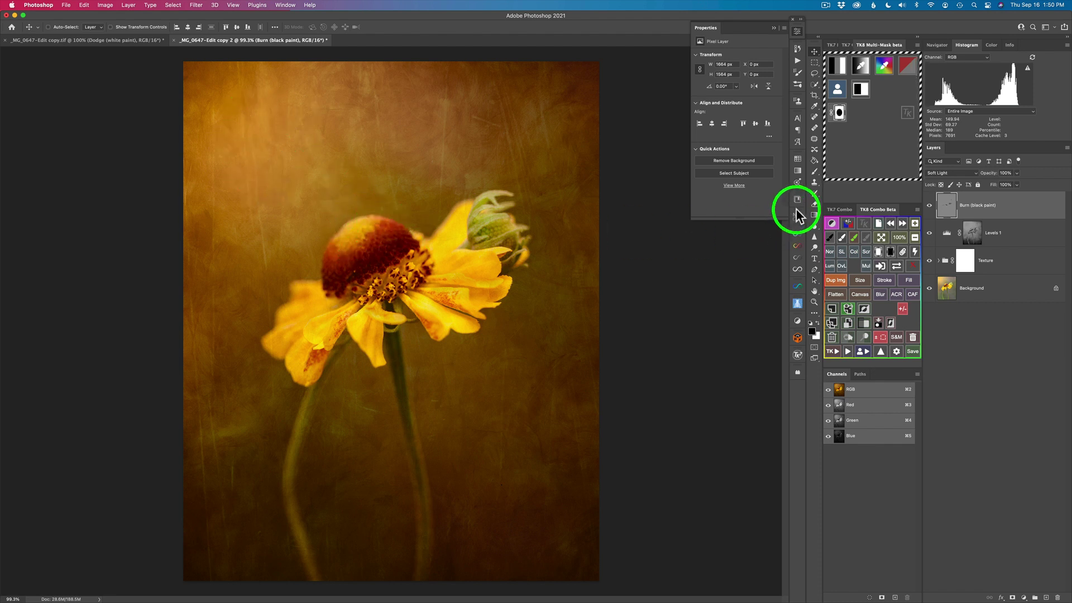
Build a luminosity mask from the dark red color of the flower's cone and tighten its tonal range to exclude the petals.
left_click(862, 66)
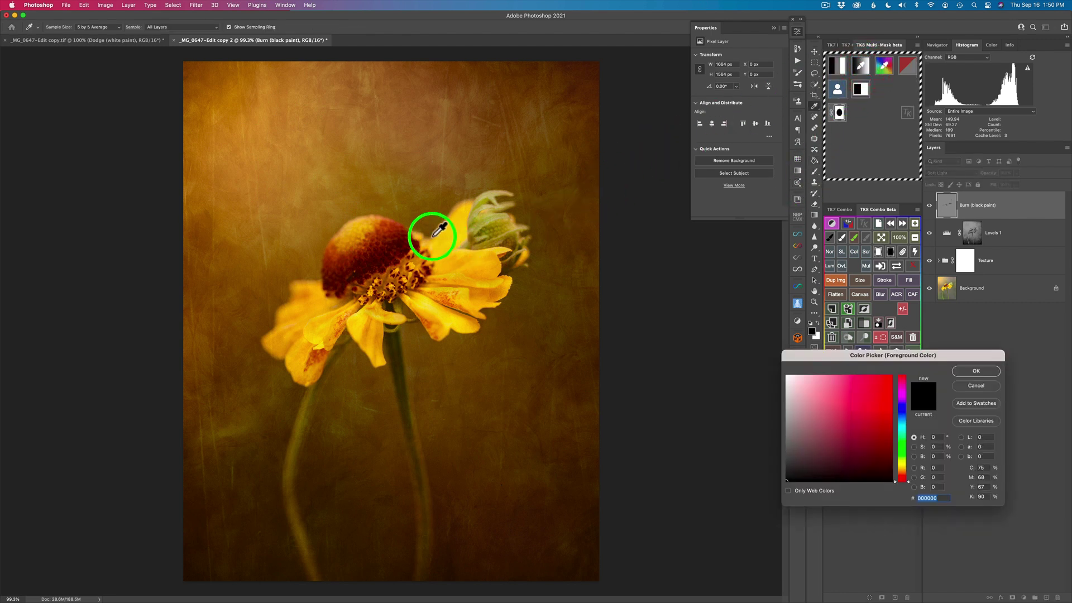
left_click(389, 239)
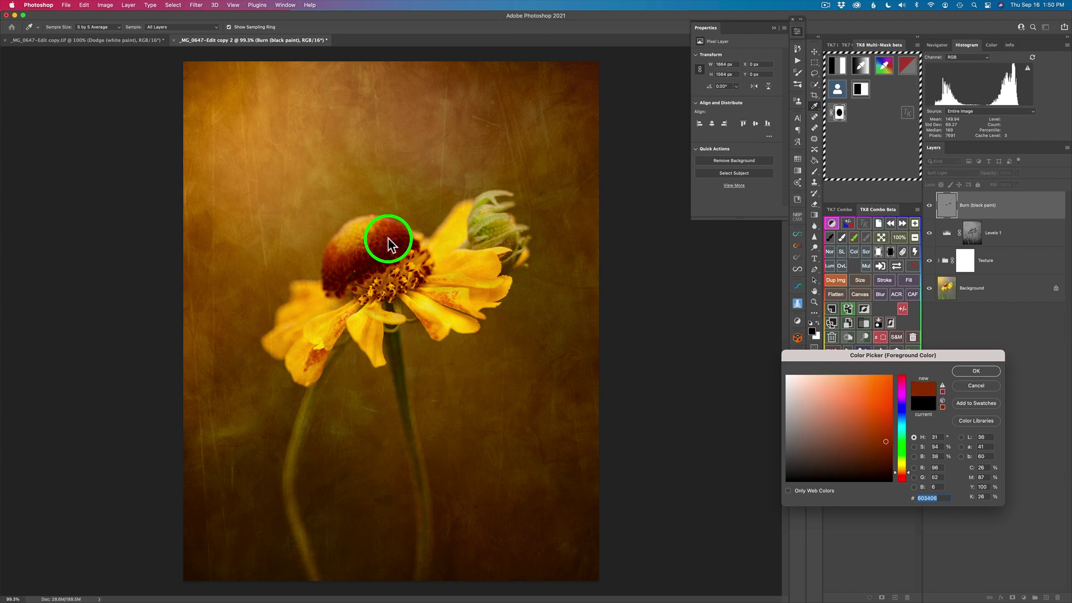
left_click(974, 372)
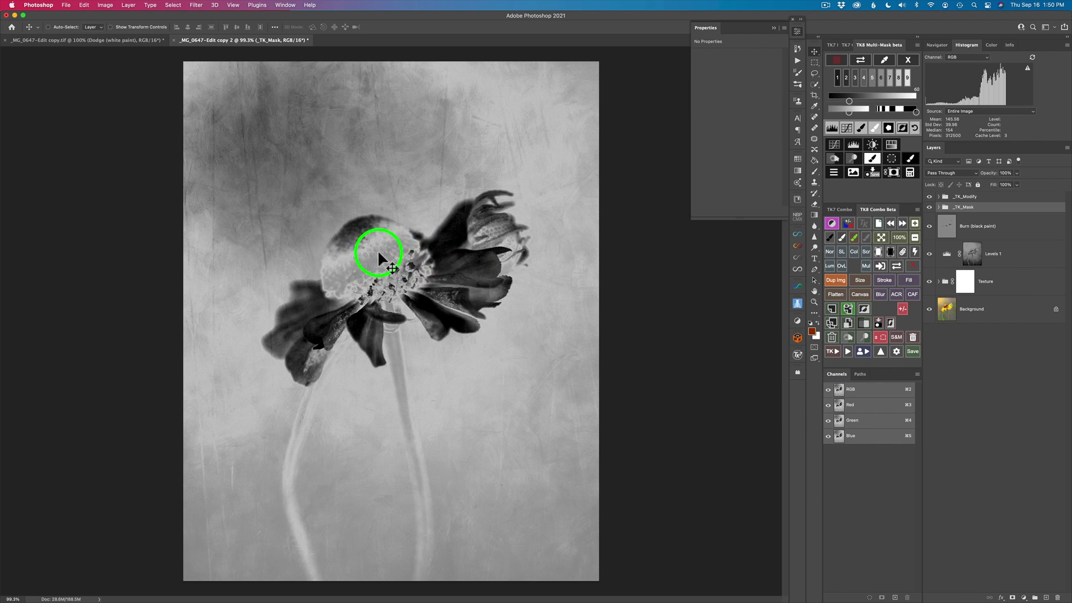
left_click(904, 112)
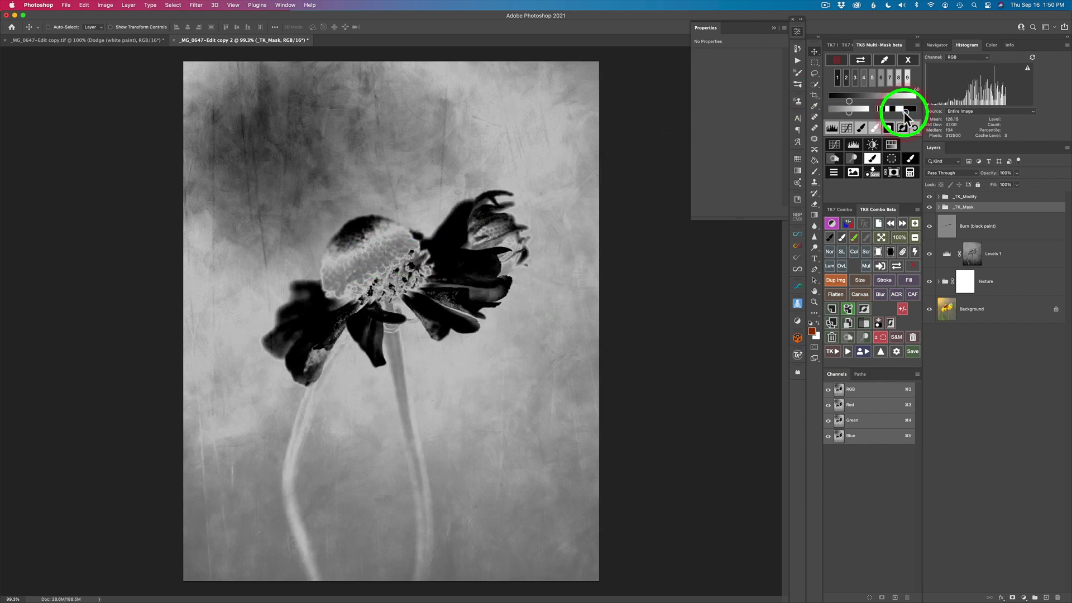
Create a Dodge (white paint) layer from the mask, lighten the dark cone at 20% brush opacity, and toggle the layer's visibility to compare.
left_click(851, 161)
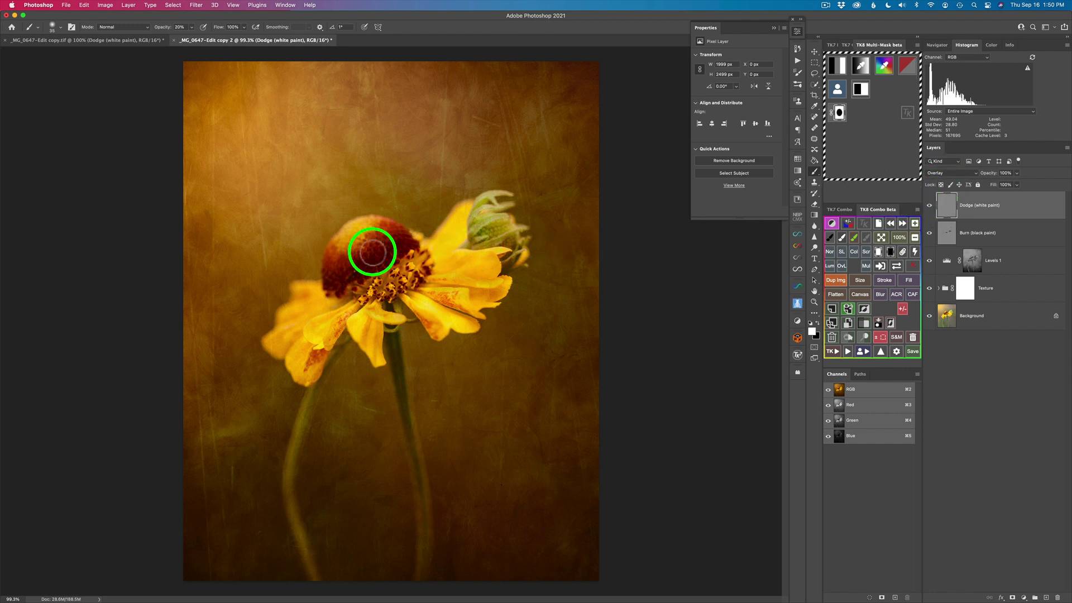
mouse_move(367, 257)
left_mouse_down()
mouse_move(362, 263)
mouse_move(332, 259)
mouse_move(365, 250)
mouse_move(386, 225)
mouse_move(388, 244)
mouse_move(366, 260)
mouse_move(333, 263)
mouse_move(369, 262)
mouse_move(394, 238)
mouse_move(387, 230)
mouse_move(400, 238)
mouse_move(392, 254)
mouse_move(328, 278)
mouse_move(332, 264)
mouse_move(348, 276)
mouse_move(386, 260)
mouse_move(389, 242)
mouse_move(420, 247)
left_mouse_up()
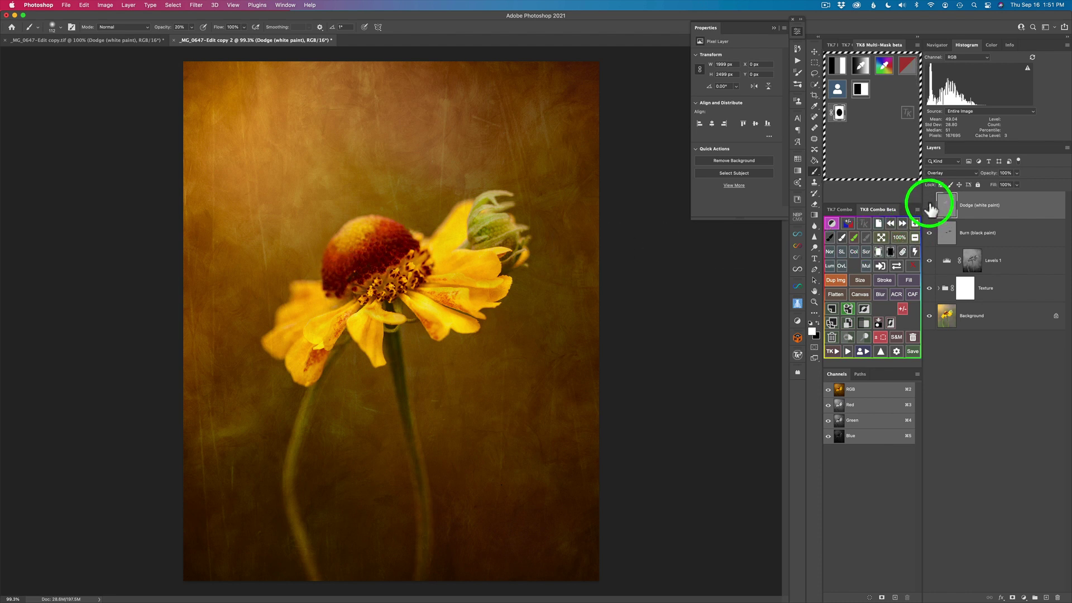
left_click(928, 205)
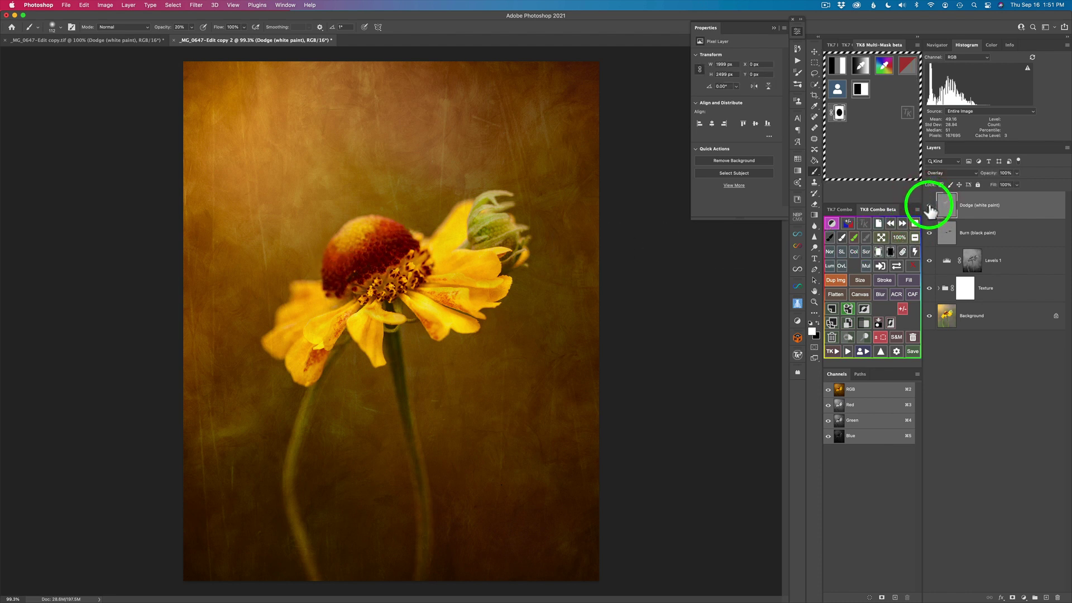
Build a luminosity mask from the yellow color at the top of the flower's cone and tighten its tonal range to darken the shadows.
left_click(862, 63)
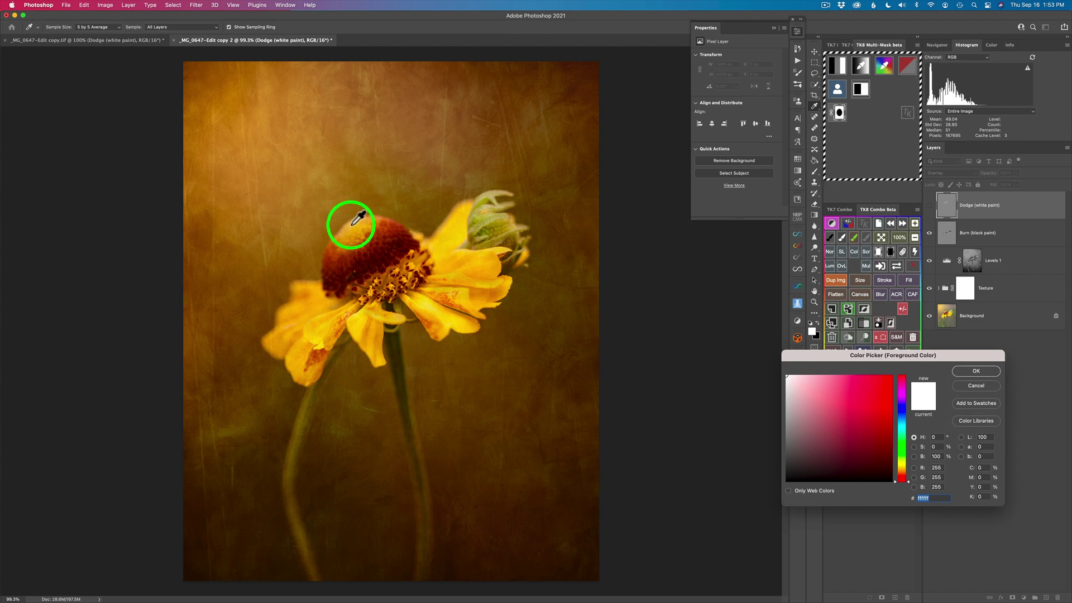
left_click(352, 223)
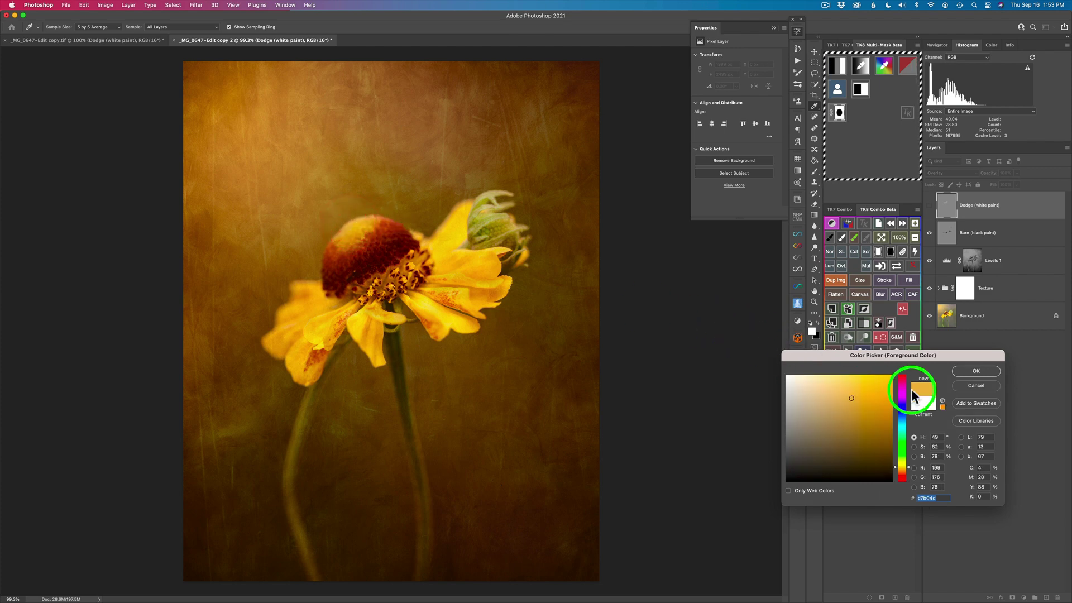
left_click(974, 371)
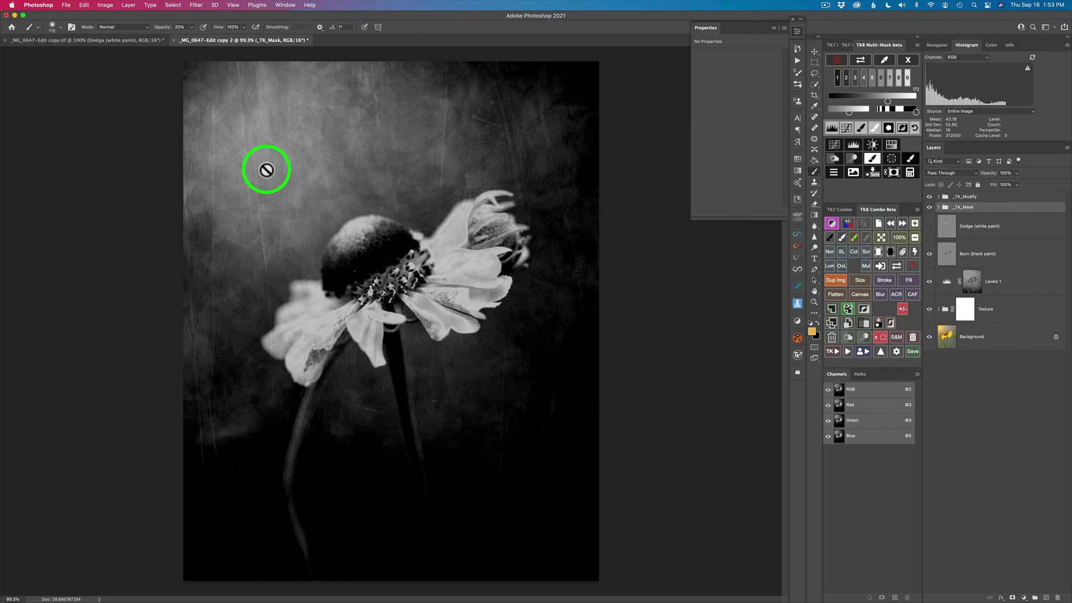
left_click(910, 110)
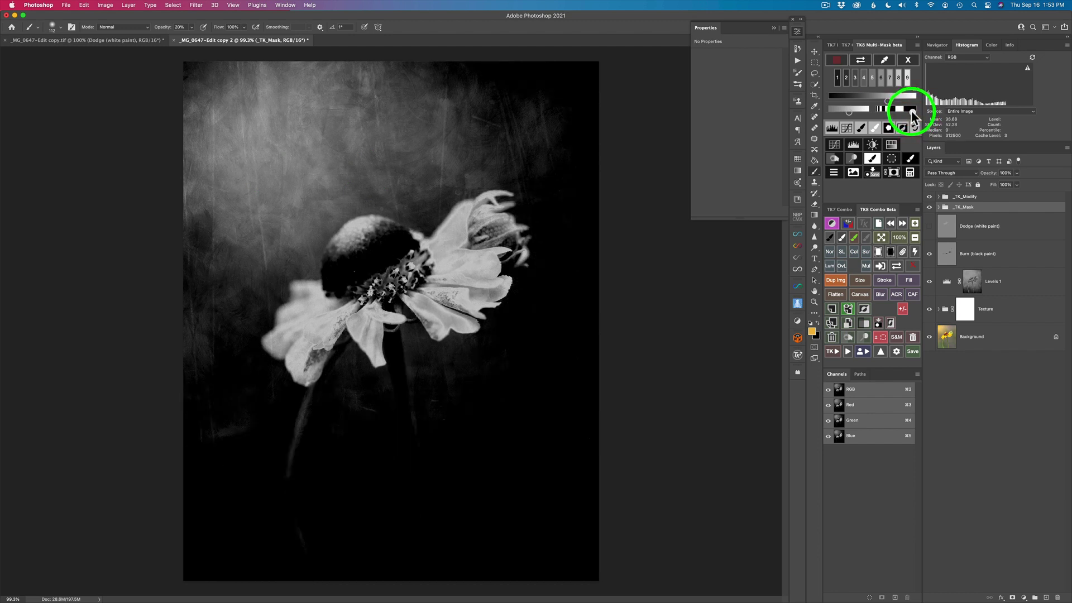
Create another Dodge (white paint) layer from the mask and brighten the upper-left background glow with a very large brush at 20% opacity.
left_click(857, 163)
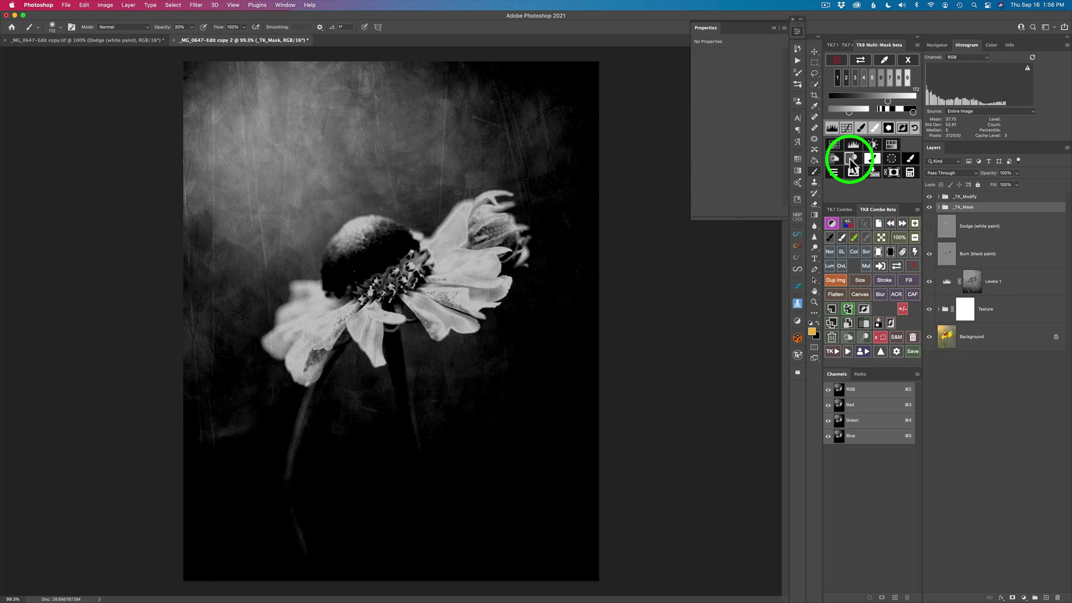
left_click(851, 161)
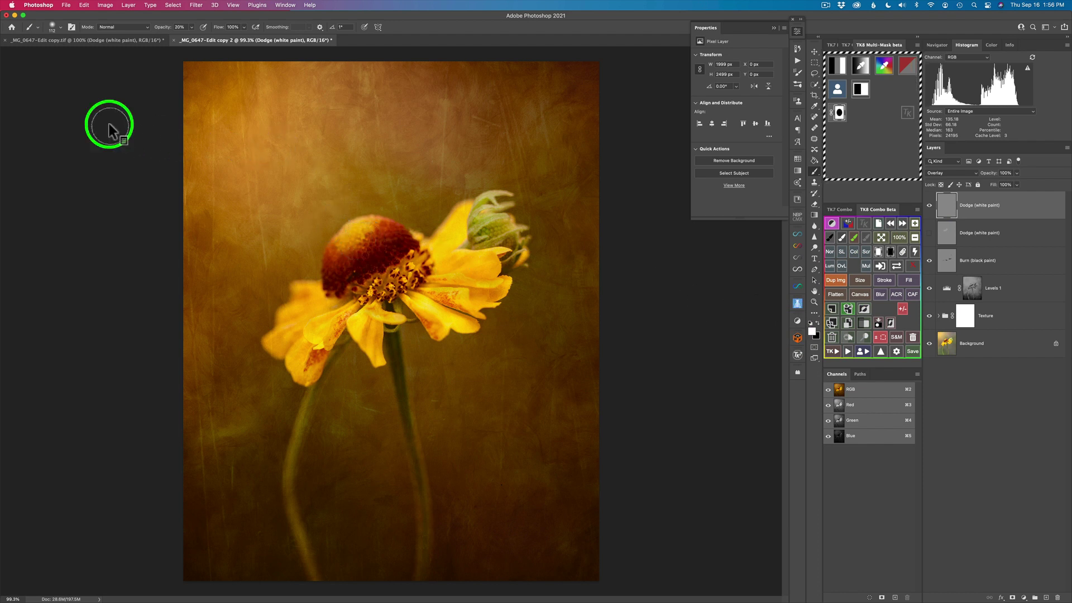
left_click_drag(299, 163, 478, 165)
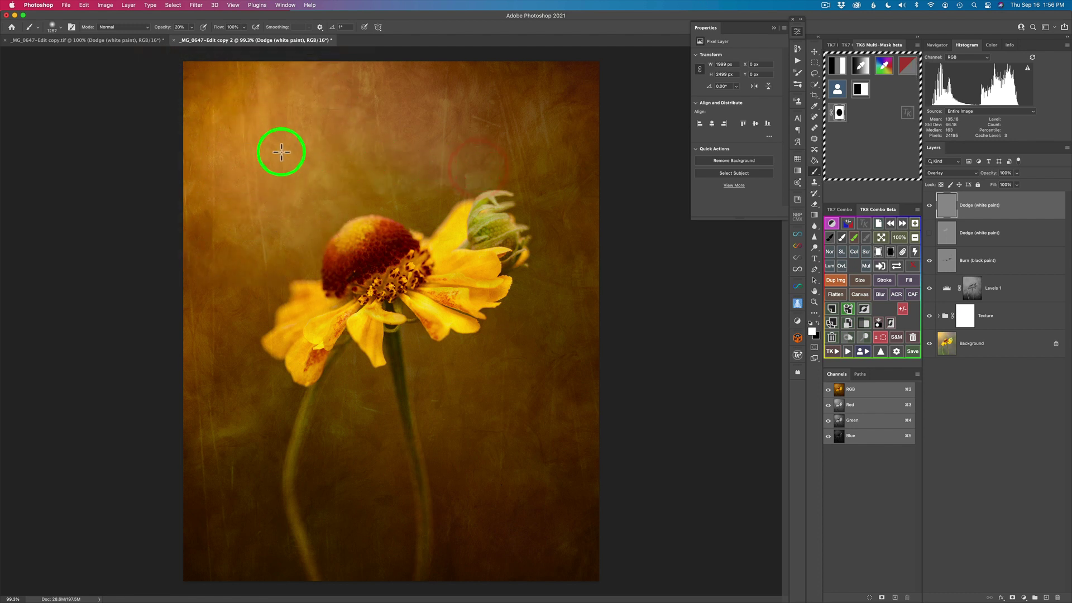
left_click_drag(282, 158, 240, 150)
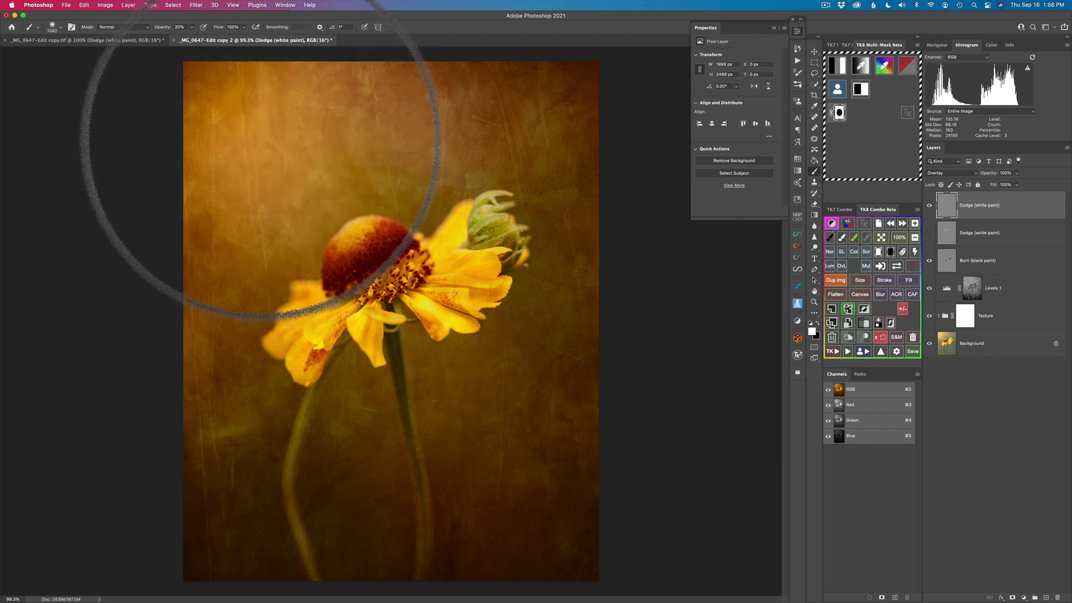
left_click(262, 141)
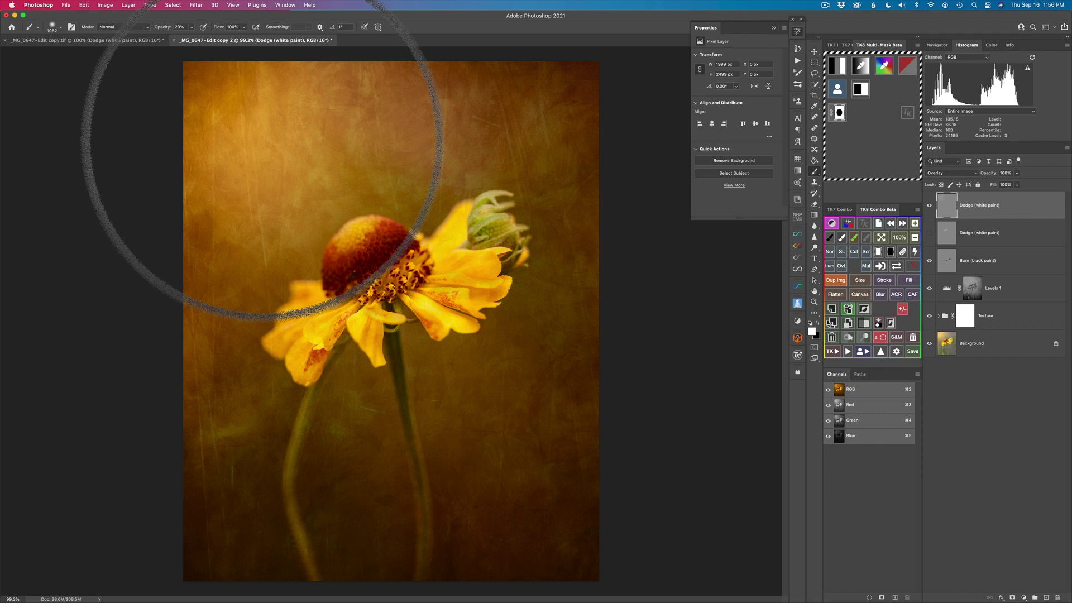
left_click(263, 142)
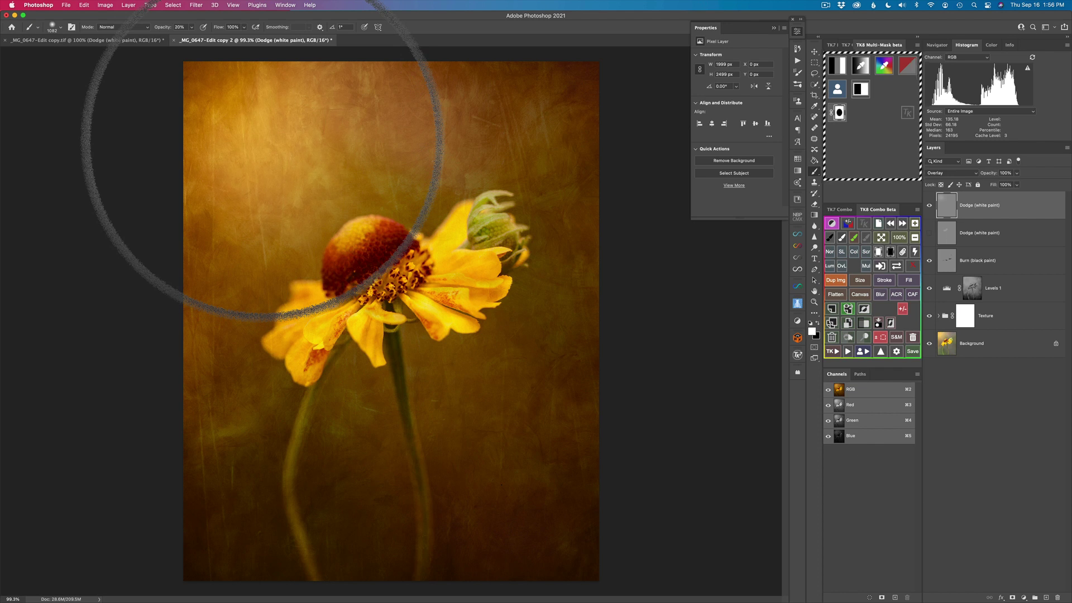
left_click(205, 87)
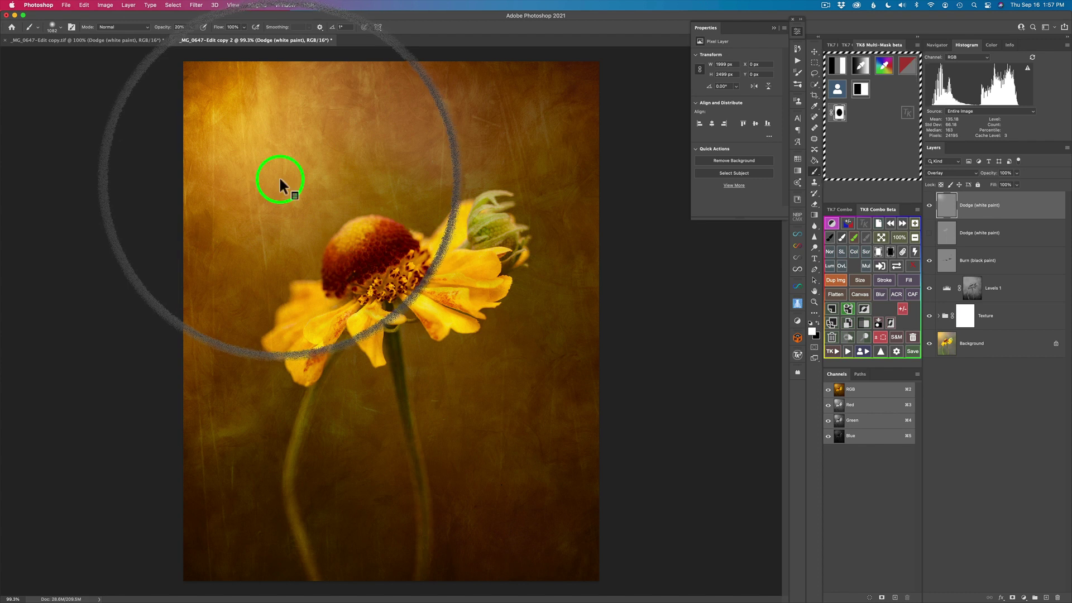
Shrink the brush and lighten the highlights at the top of the flower's cone at 10% brush opacity.
left_click_drag(279, 182, 220, 172)
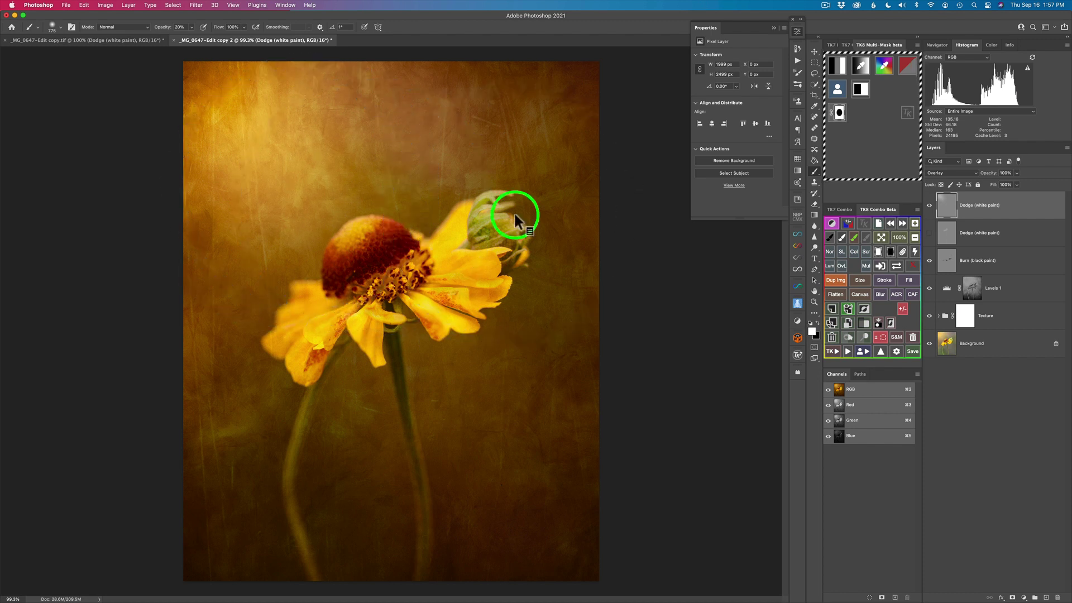
mouse_move(514, 220)
left_mouse_down()
mouse_move(498, 211)
mouse_move(403, 215)
left_mouse_up()
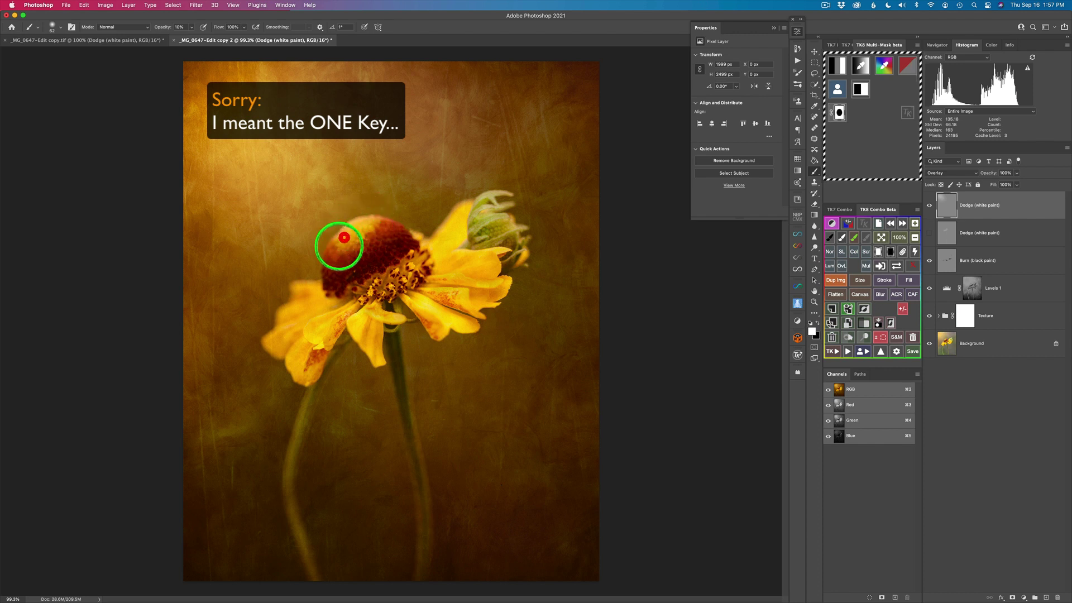
mouse_move(344, 238)
left_mouse_down()
mouse_move(335, 232)
mouse_move(359, 215)
left_mouse_up()
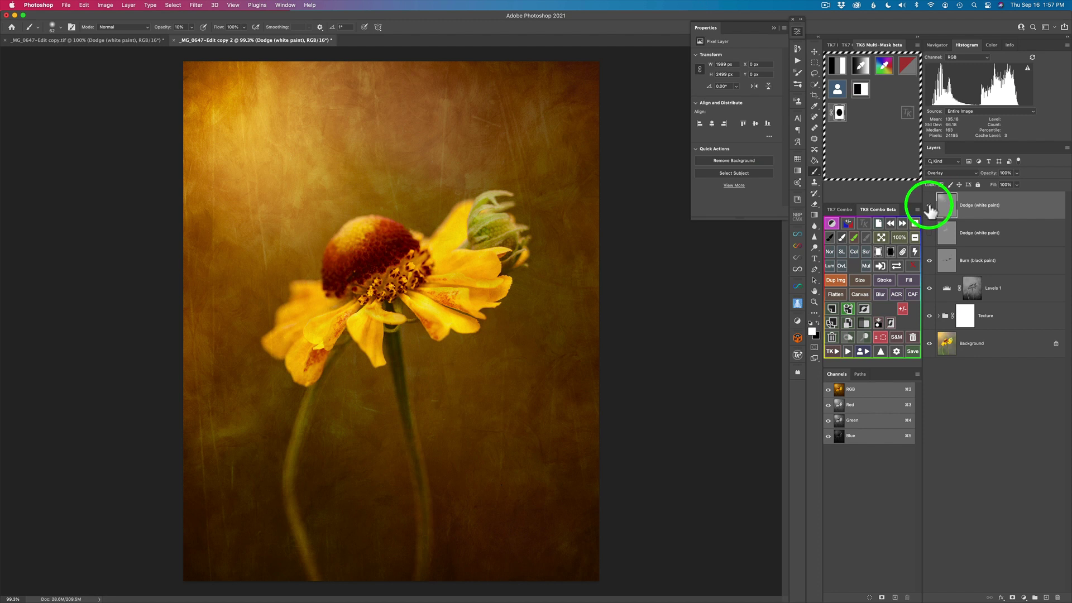
Compare the image with the topmost Dodge (white paint) layer hidden and shown.
left_click(930, 206)
left_click(930, 206)
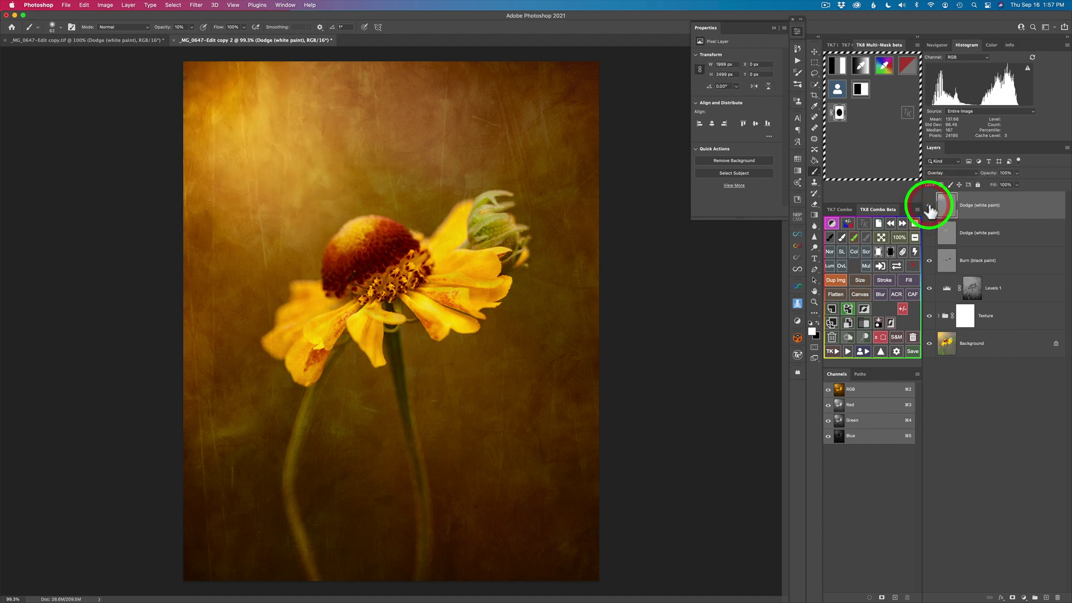
left_click(930, 206)
left_click(929, 206)
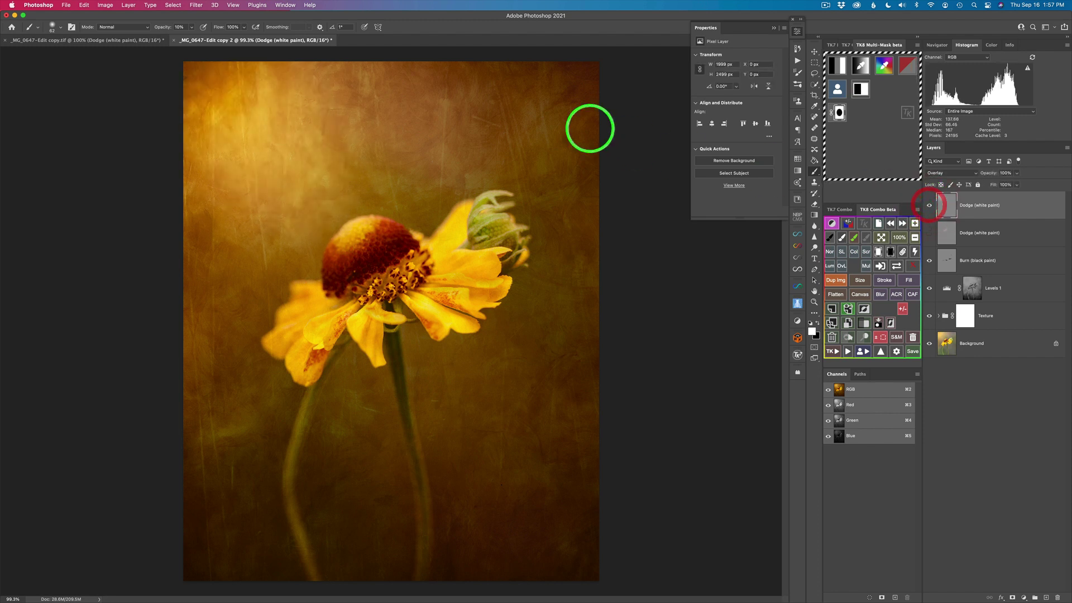
Show the lower Dodge (white paint) layer again and clear the active selection.
key("v")
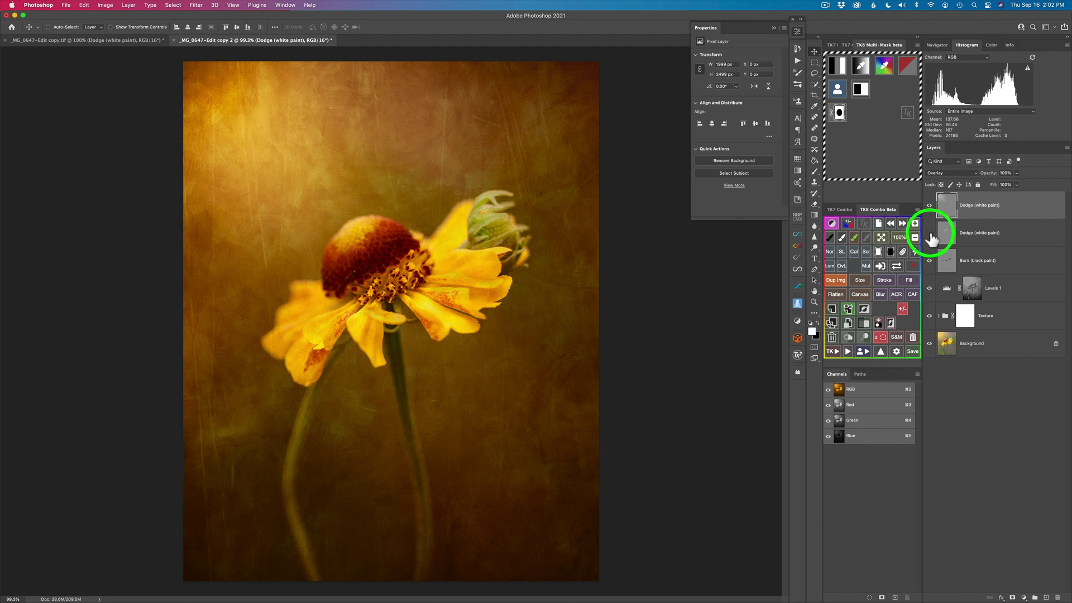
left_click(930, 233)
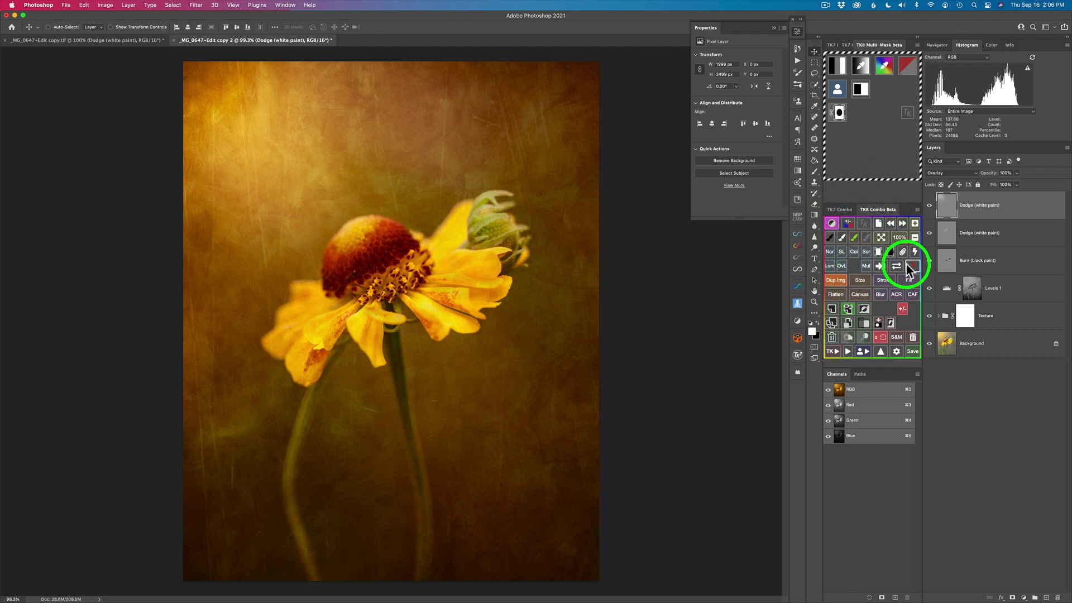
left_click(902, 309)
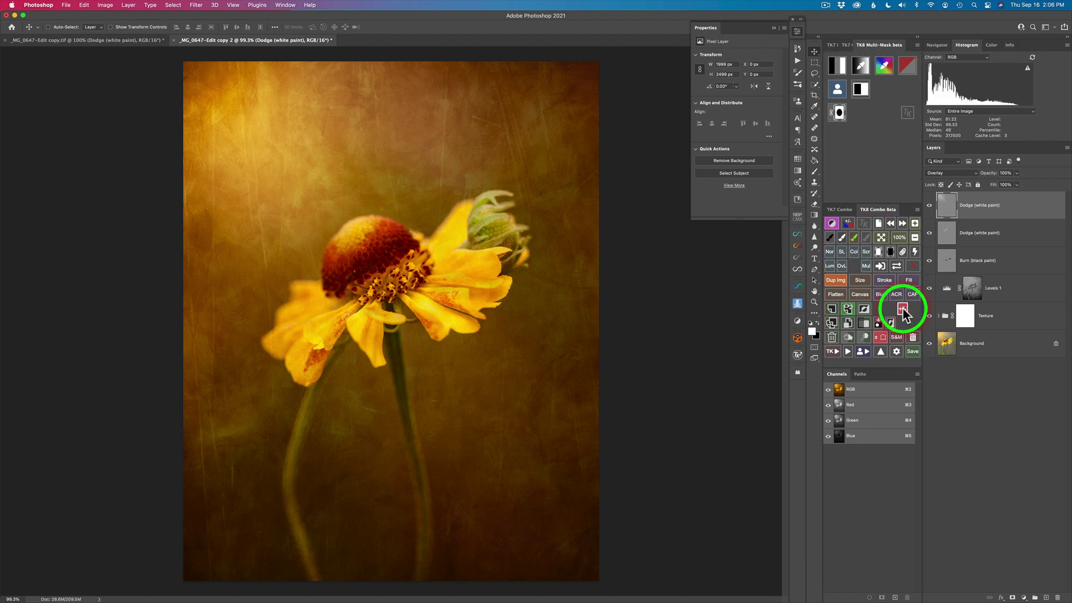
left_click(798, 32)
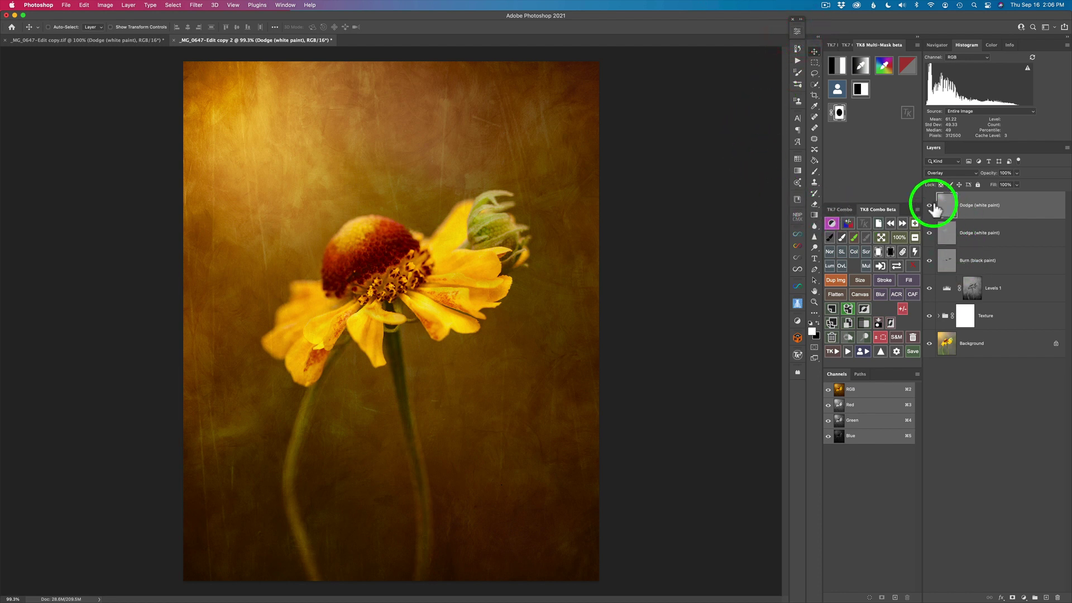
Compare the finished image with the original Background layer shown alone, and restore all layers.
left_click(929, 345, "alt")
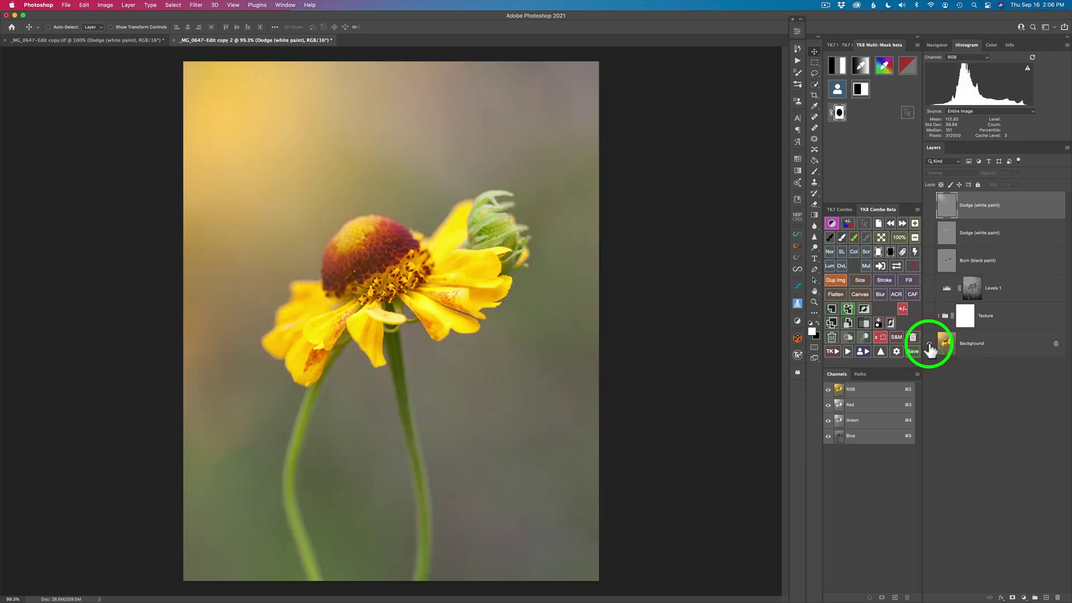
left_click(929, 345, "alt")
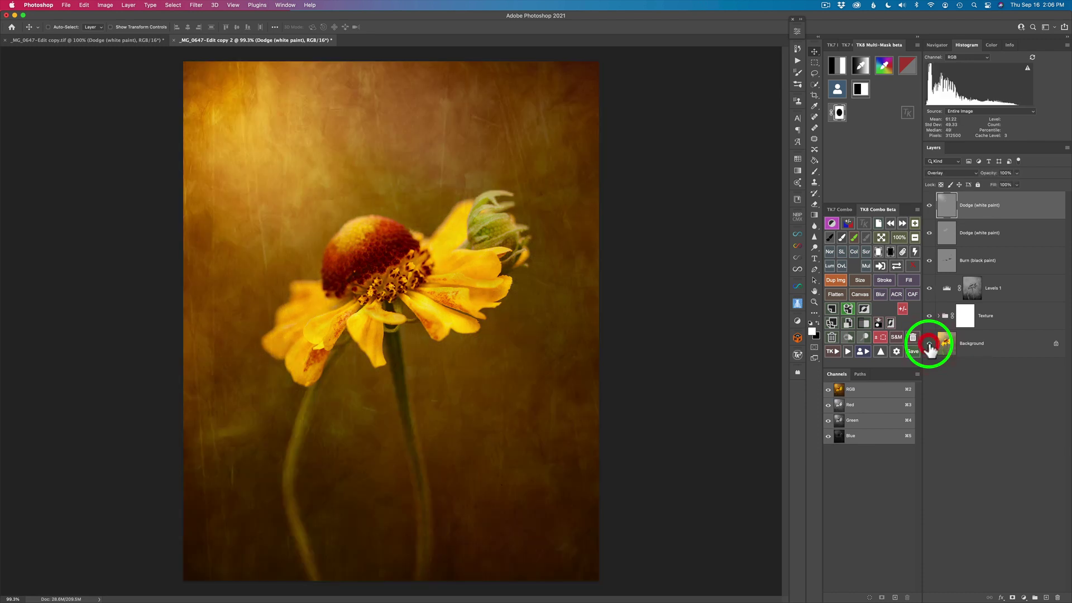